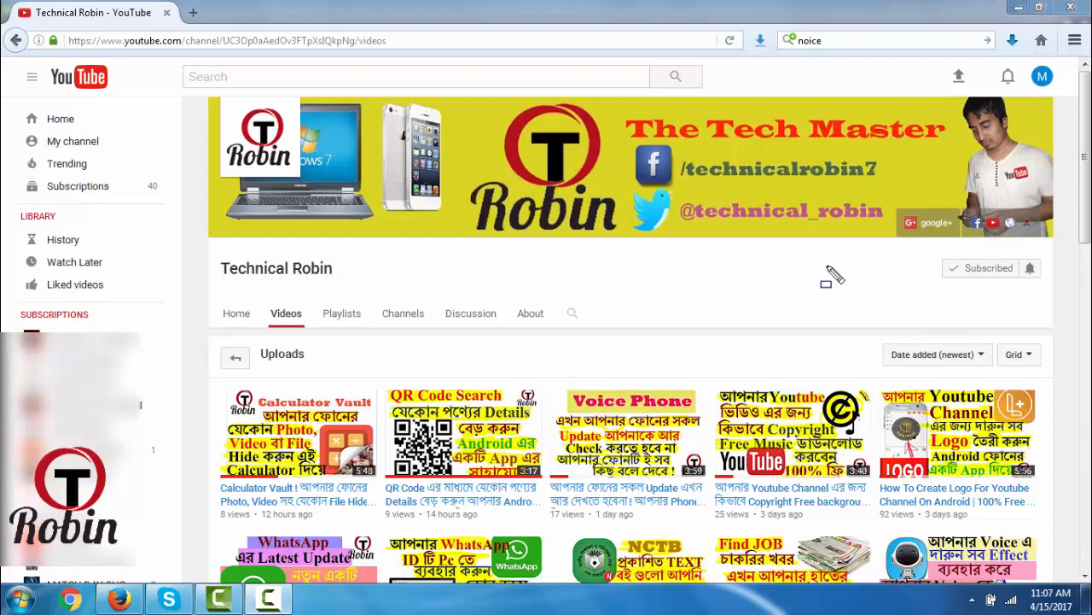
- Mark the subscription controls on the Technical Robin channel page and view its notification options without saving
{"action": "left_click_drag", "start_coordinate": [938, 242], "coordinate": [1050, 310]}
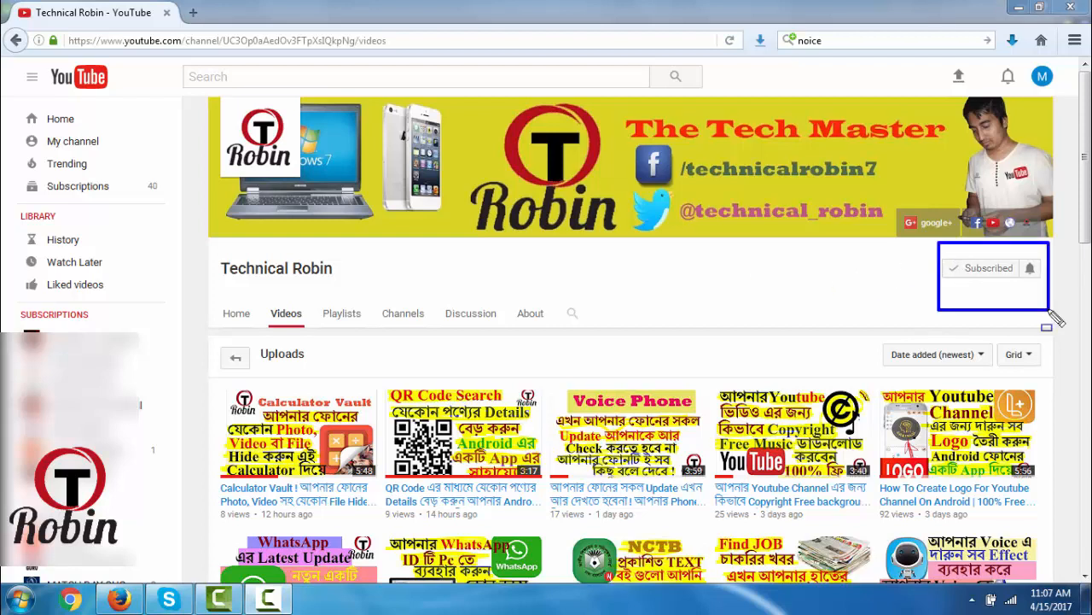
{"action": "key", "text": "Escape"}
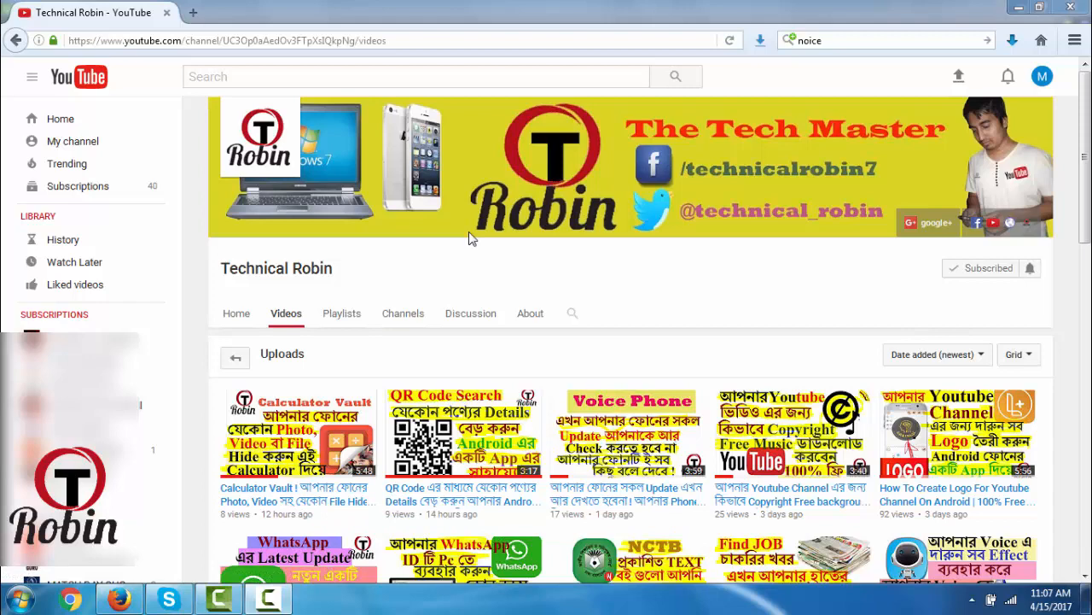
{"action": "left_click", "coordinate": [1032, 275]}
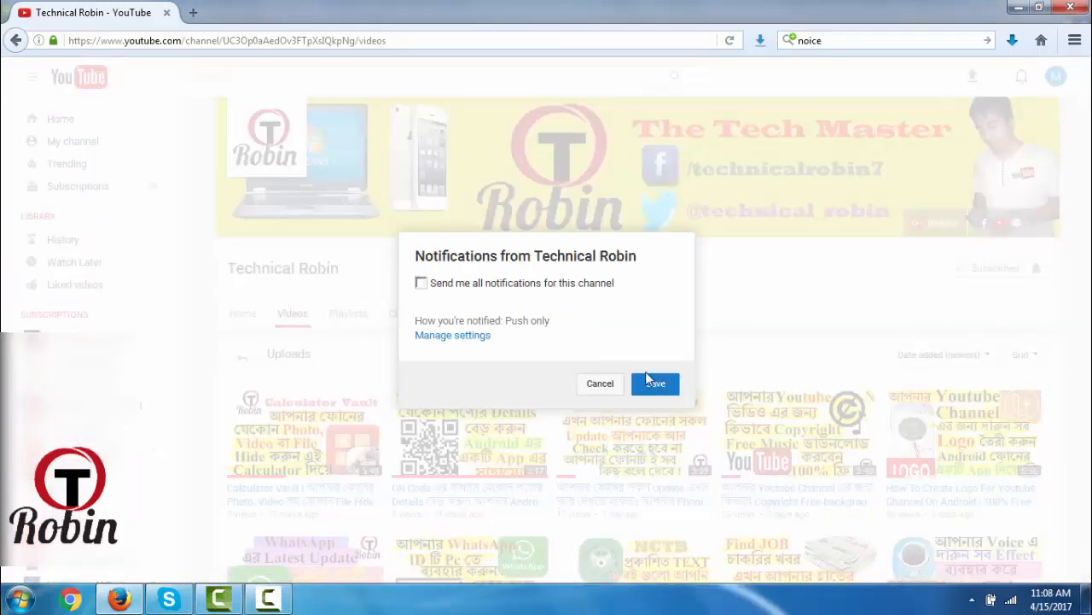
{"action": "left_click", "coordinate": [603, 386]}
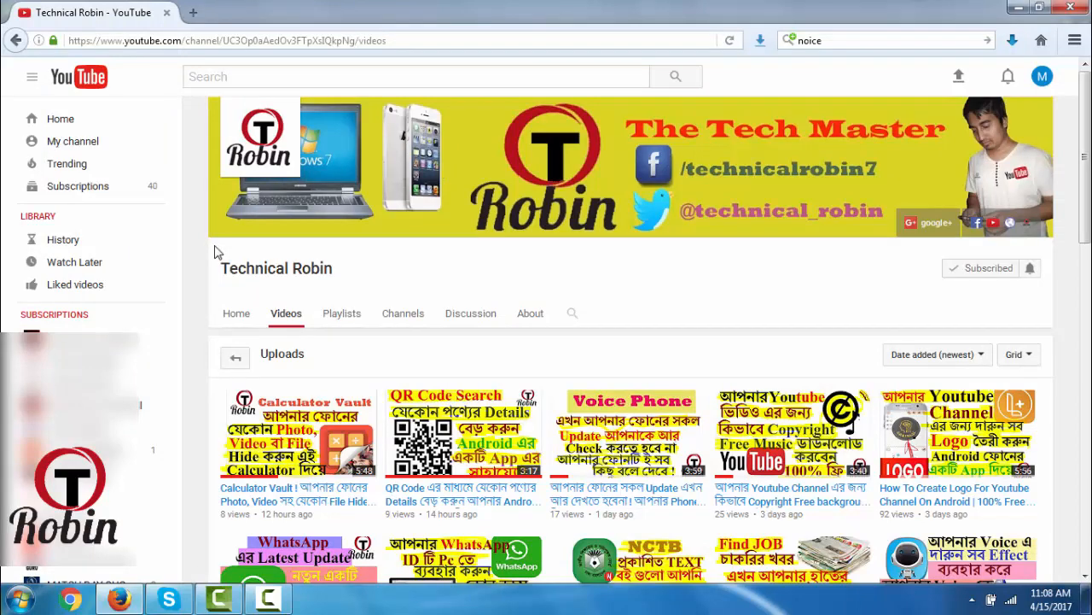
- Search Google for "audacity" in a new browser tab
{"action": "left_click", "coordinate": [193, 12]}
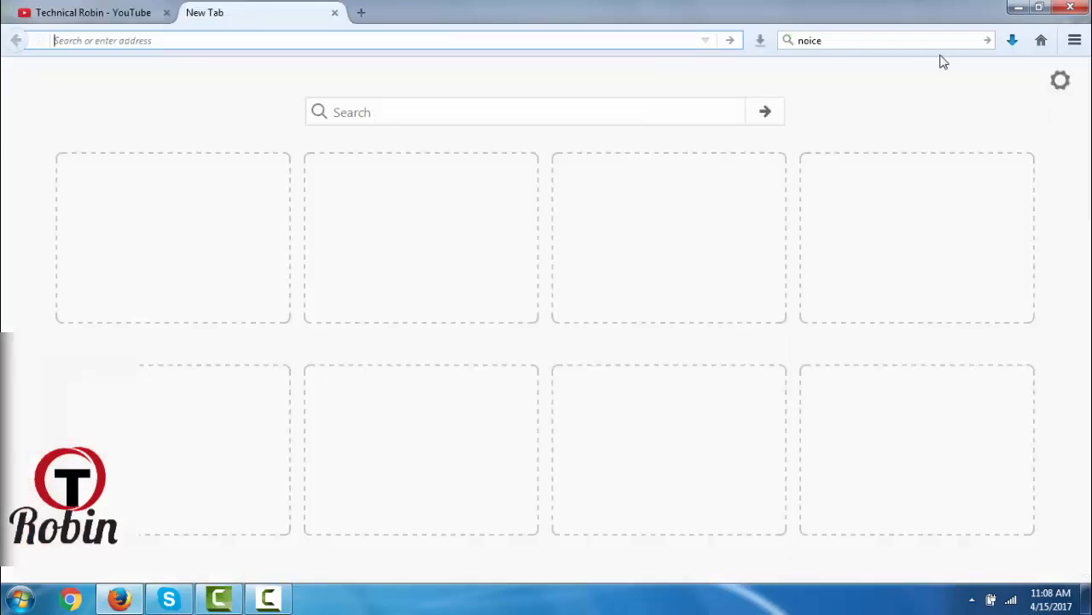
{"action": "left_click", "coordinate": [857, 40]}
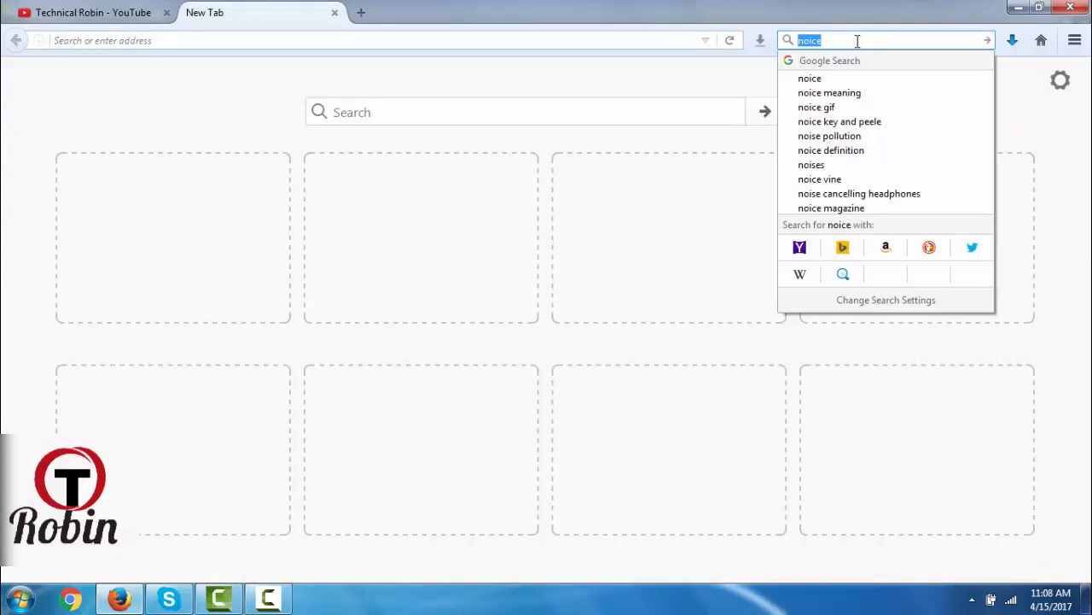
{"action": "type", "text": "auda"}
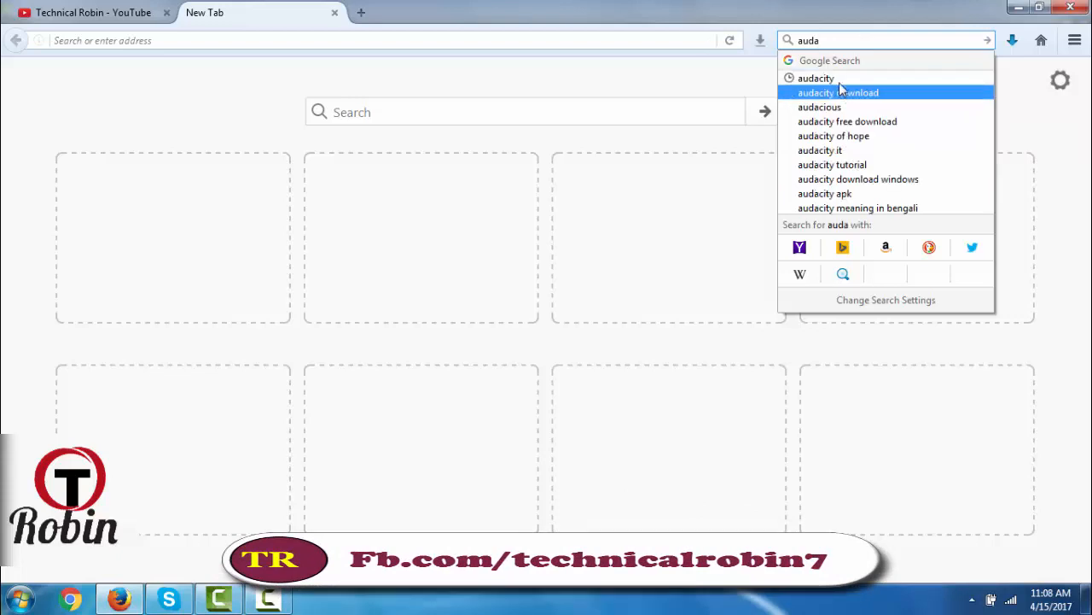
{"action": "key", "text": "Down"}
{"action": "key", "text": "Return"}
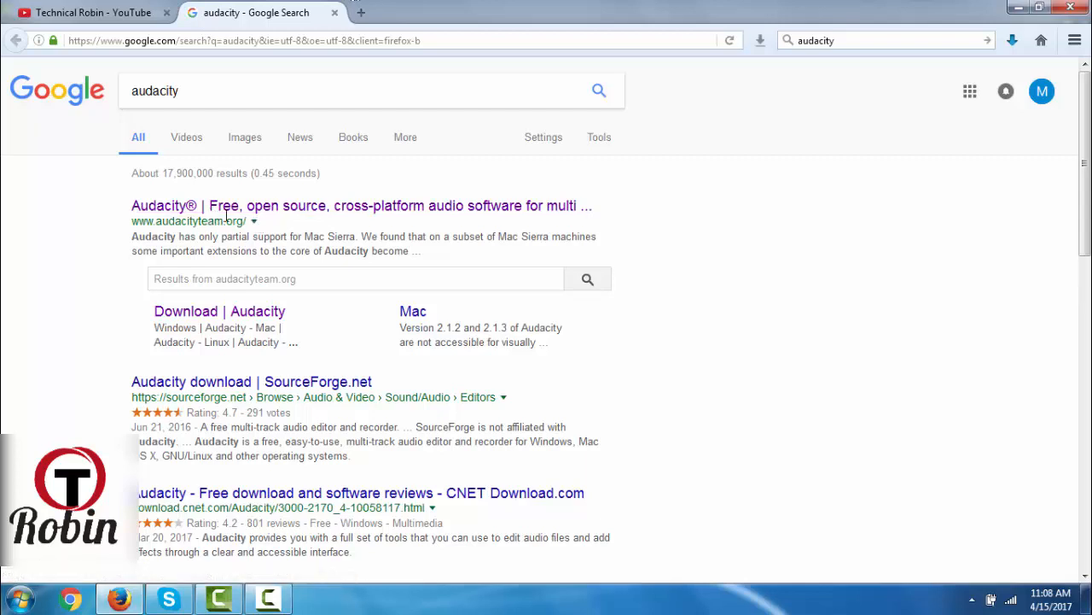
- Open the official Audacity site's Windows download page and request the Audacity 2.1.3 installer, answering the robot check
{"action": "left_click", "coordinate": [185, 207]}
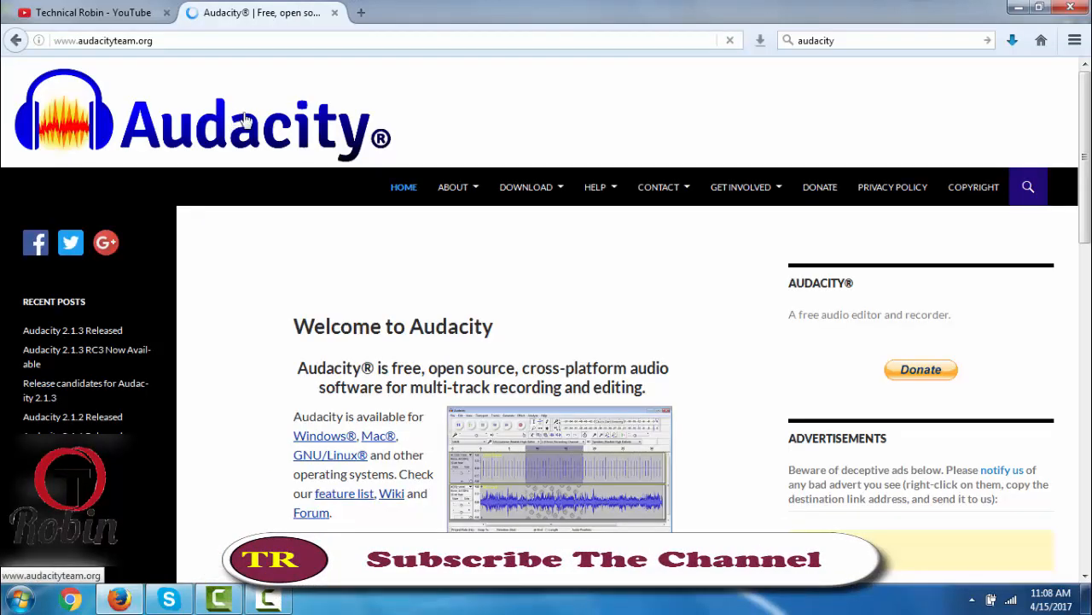
{"action": "left_click", "coordinate": [548, 197]}
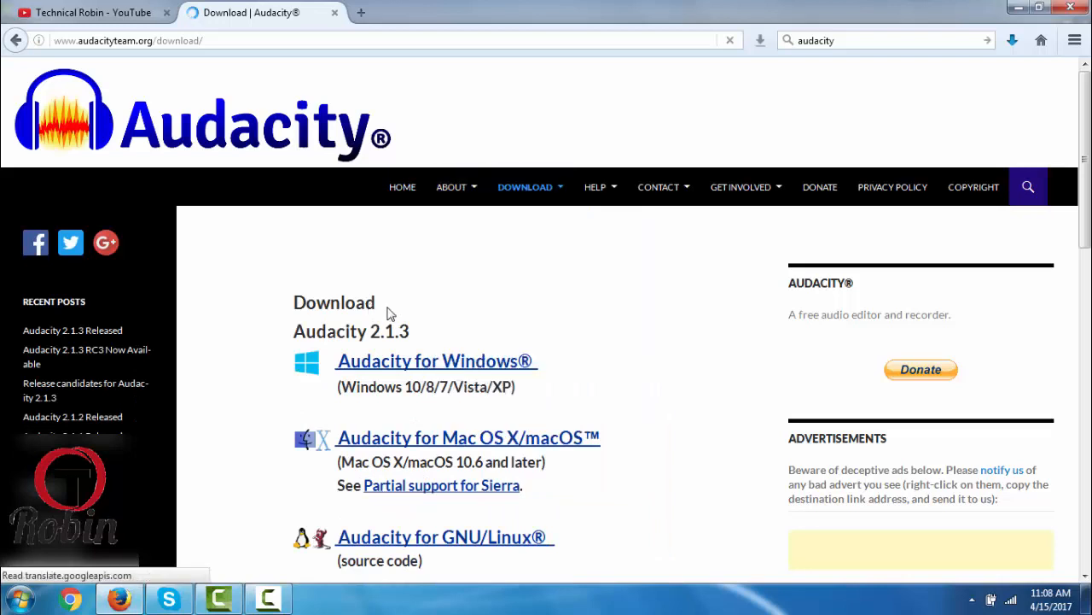
{"action": "scroll", "coordinate": [388, 314], "scroll_direction": "down", "scroll_amount": 3}
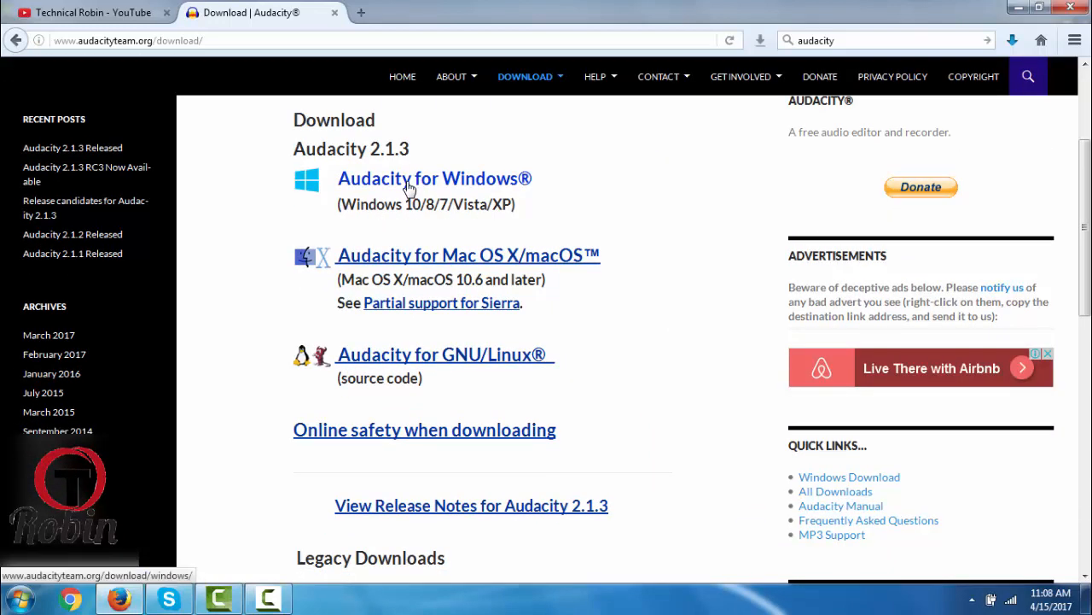
{"action": "left_click", "coordinate": [409, 188]}
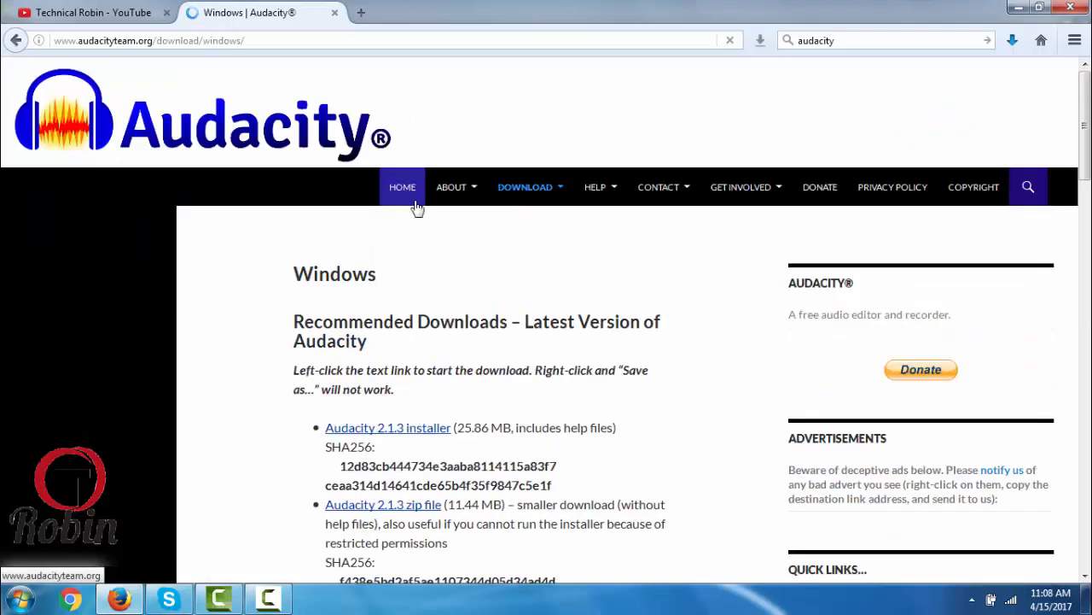
{"action": "scroll", "coordinate": [401, 205], "scroll_direction": "down", "scroll_amount": 2}
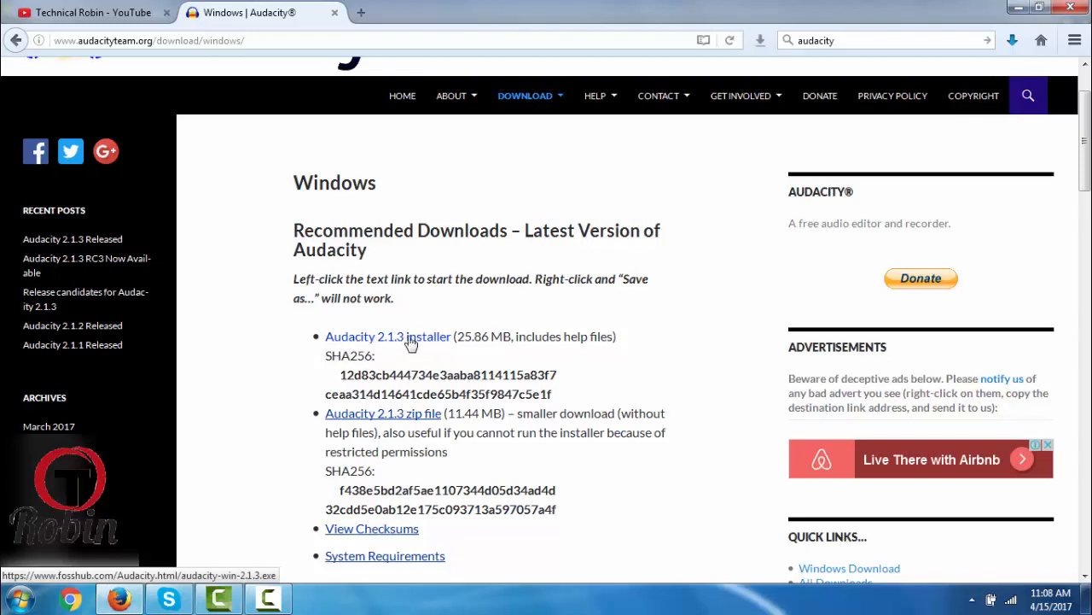
{"action": "left_click", "coordinate": [410, 341]}
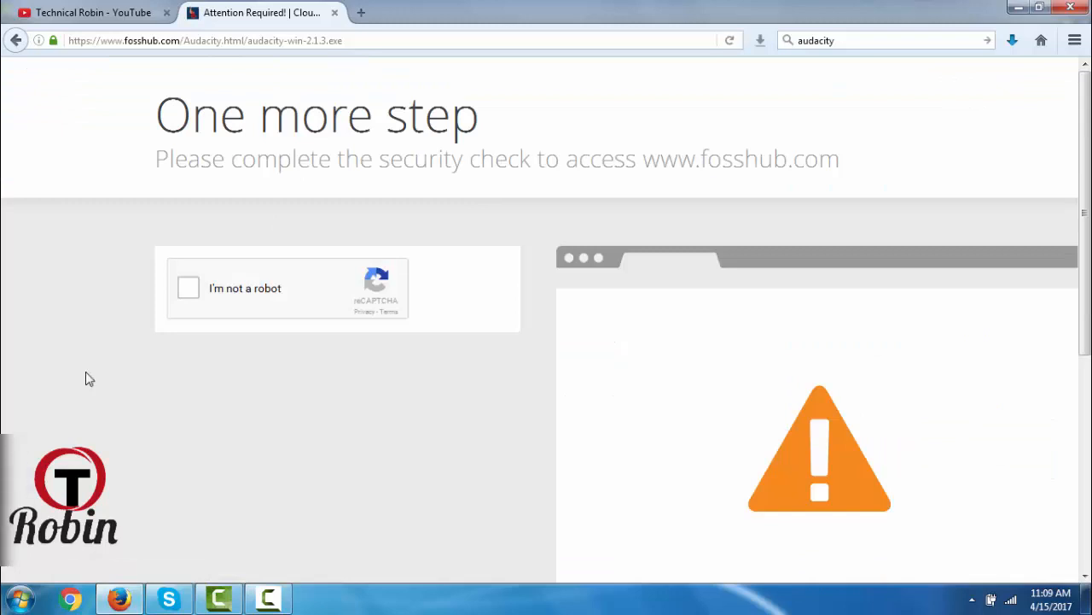
{"action": "left_click", "coordinate": [189, 288]}
- Close the Audacity download tab and launch Audacity from its desktop shortcut
{"action": "left_click", "coordinate": [335, 13]}
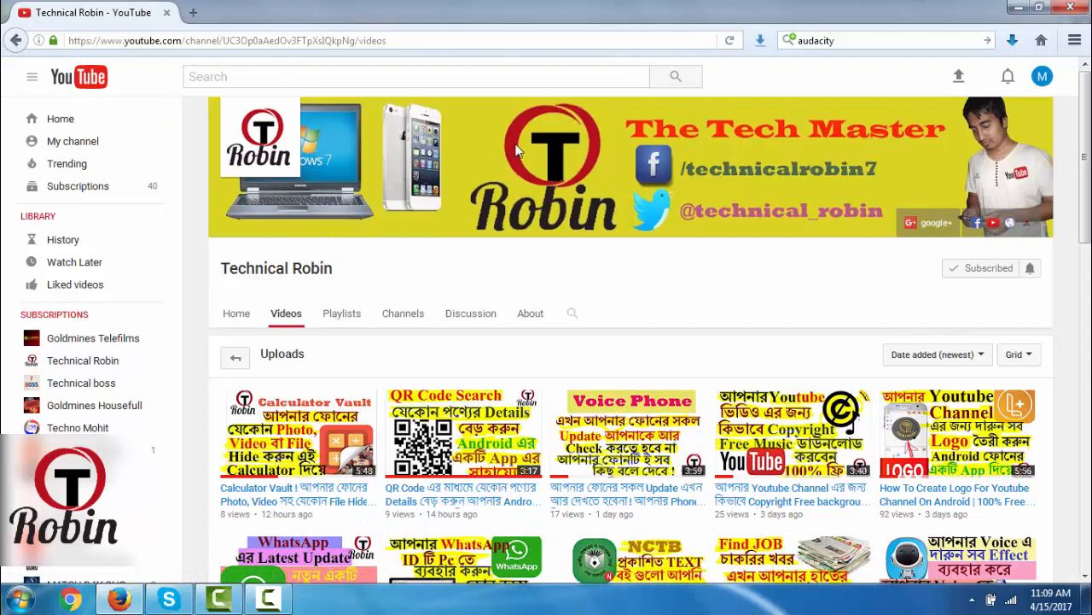
{"action": "left_click", "coordinate": [1018, 7]}
{"action": "left_click", "coordinate": [217, 222]}
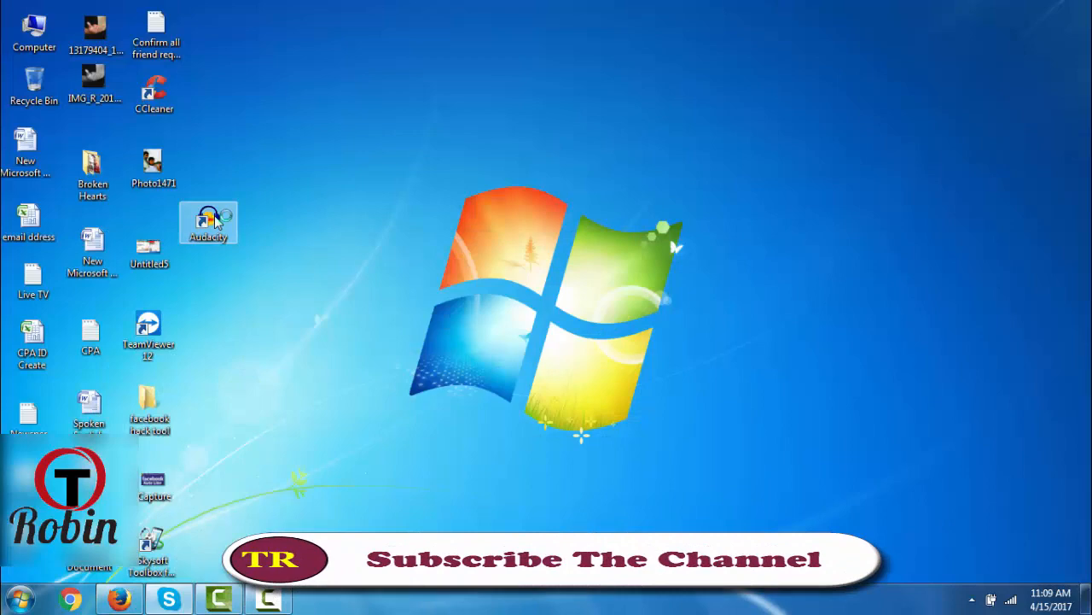
{"action": "double_click", "coordinate": [217, 221]}
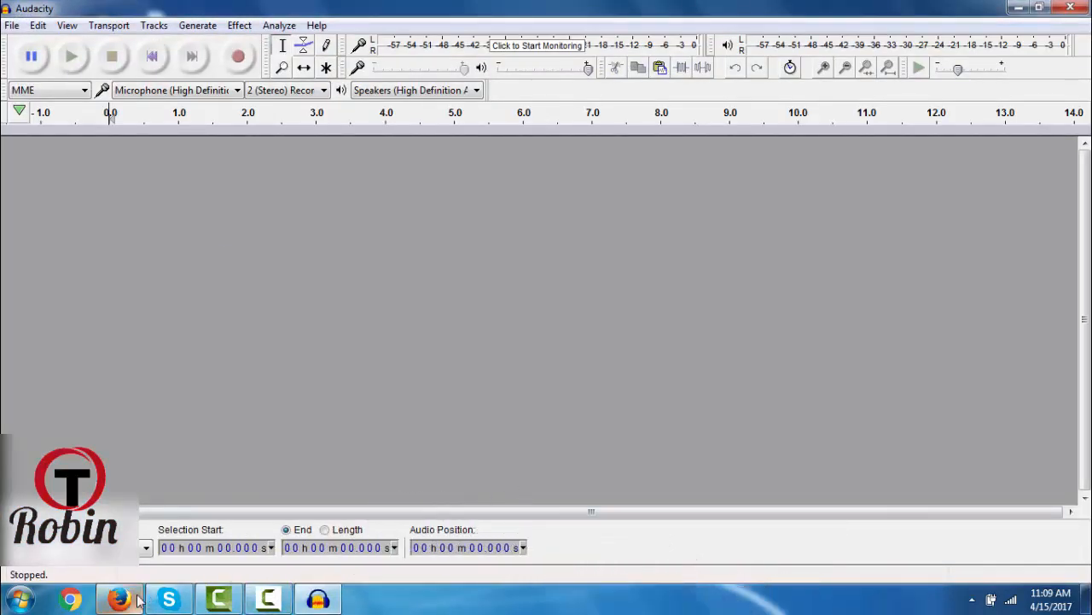
- Switch to Camtasia Studio and delete the existing video and audio clips from the timeline
{"action": "mouse_move", "coordinate": [138, 600]}
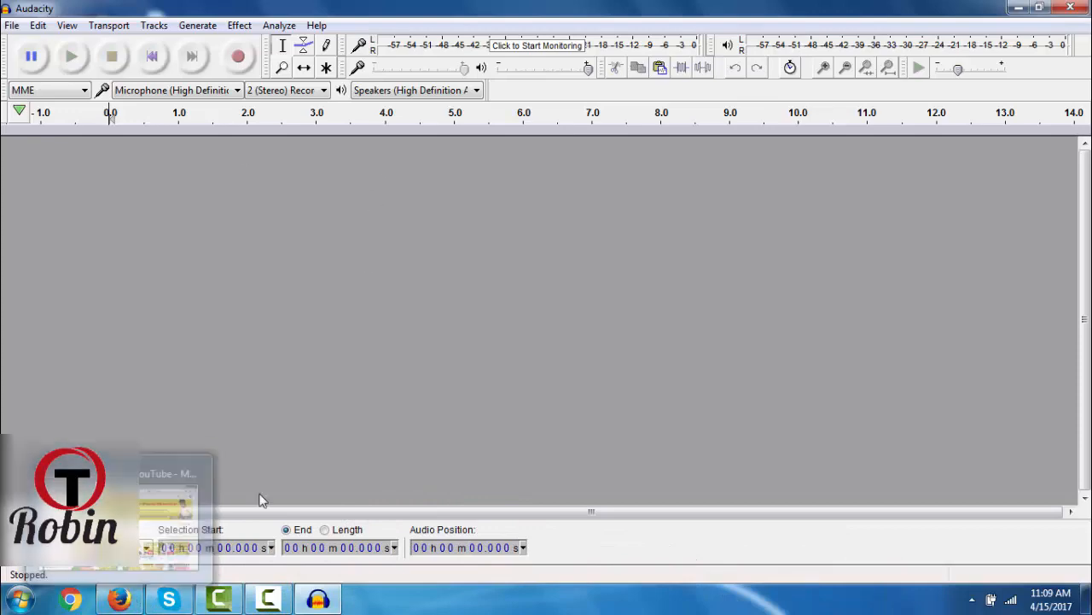
{"action": "left_click", "coordinate": [130, 591]}
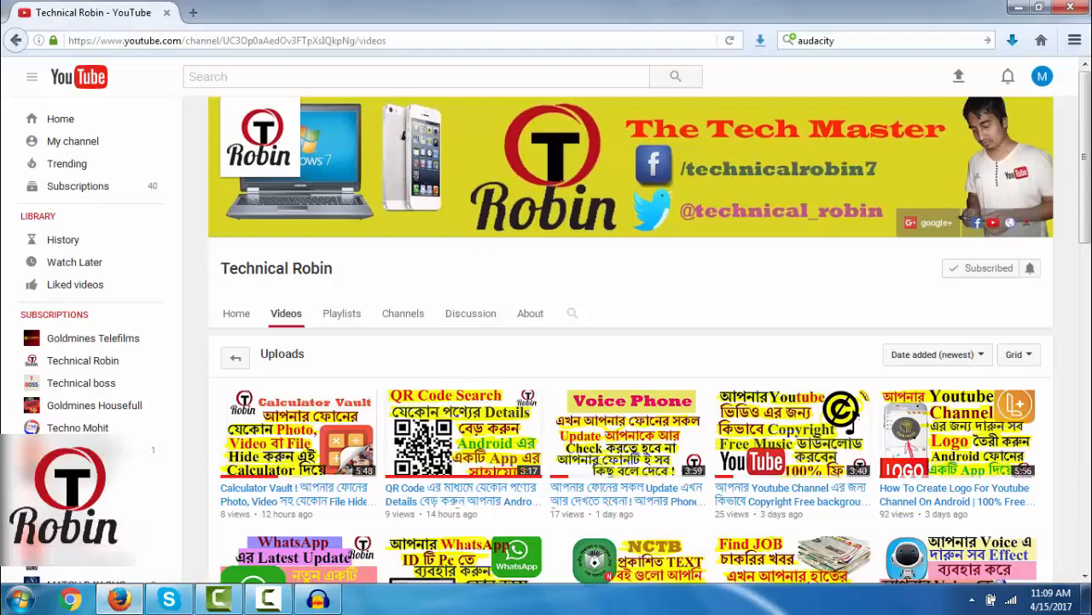
{"action": "left_click", "coordinate": [219, 600]}
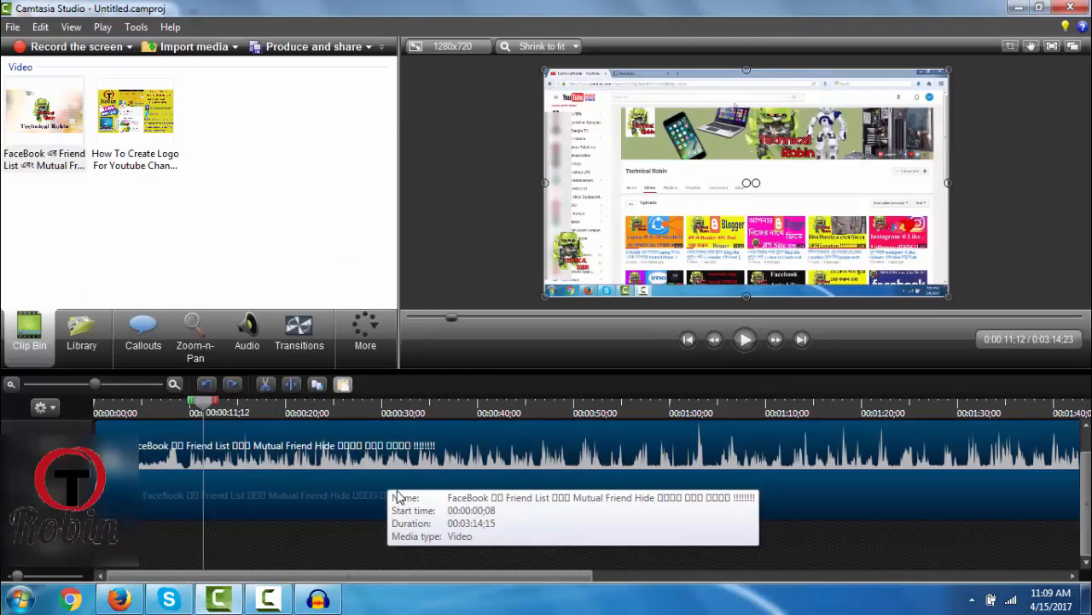
{"action": "key", "text": "Delete"}
- Add the FaceBook Friend List video to the timeline and move it to the start of the track above
{"action": "left_click", "coordinate": [44, 124]}
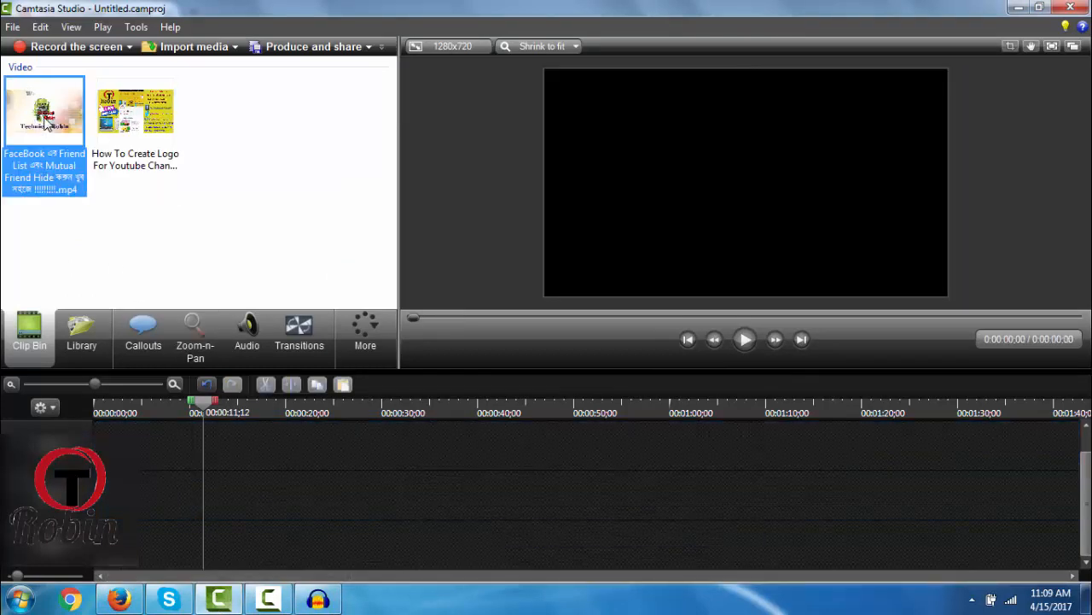
{"action": "right_click", "coordinate": [44, 124]}
{"action": "left_click", "coordinate": [82, 124]}
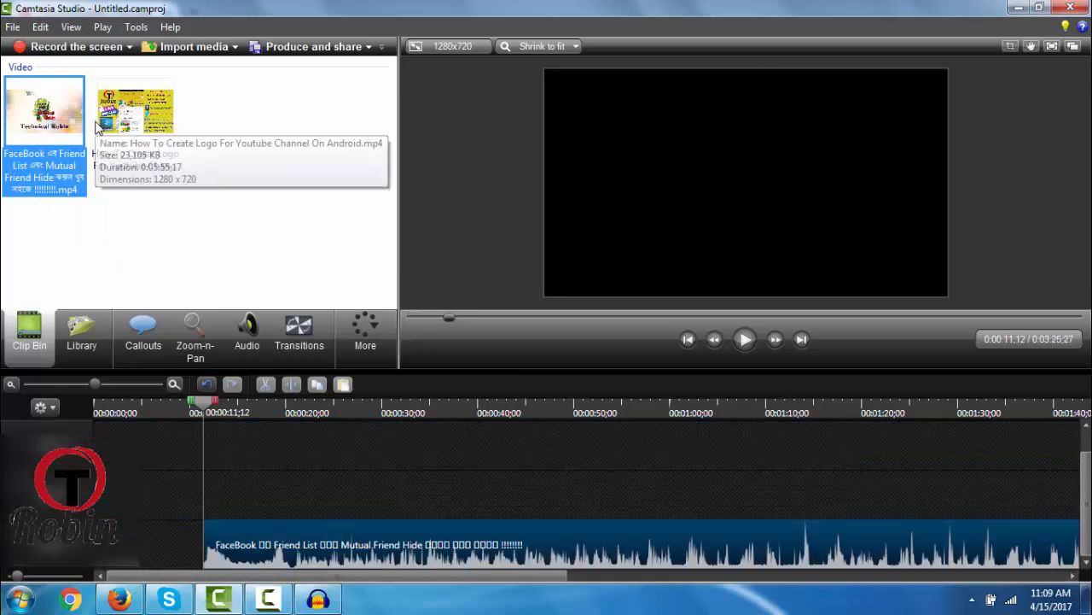
{"action": "left_click_drag", "start_coordinate": [444, 540], "coordinate": [371, 504]}
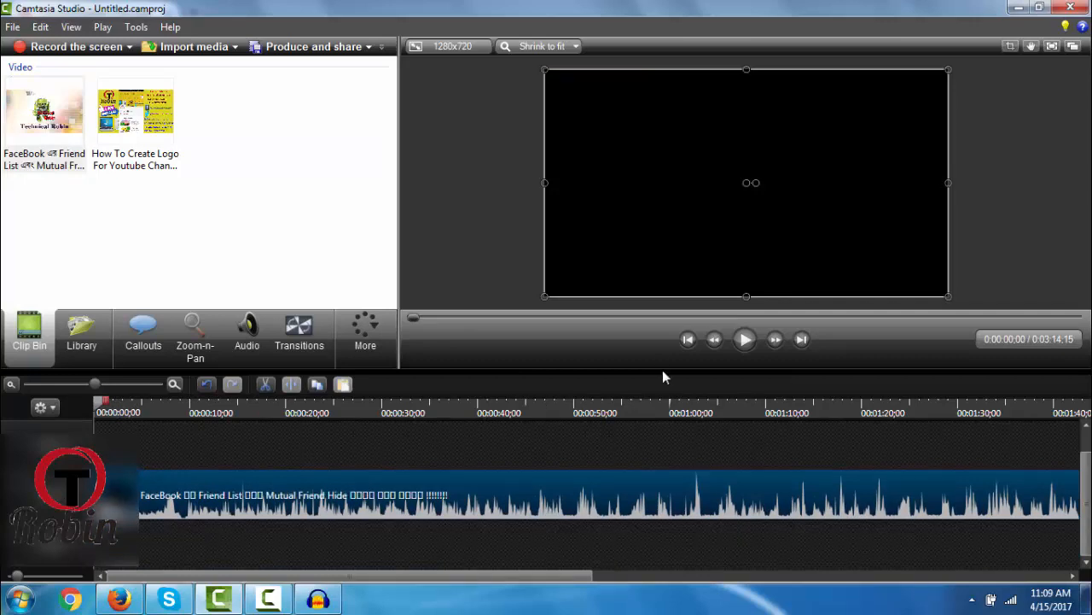
- Play the opening of the FaceBook Friend List clip and pause at about 12 seconds
{"action": "left_click", "coordinate": [744, 340]}
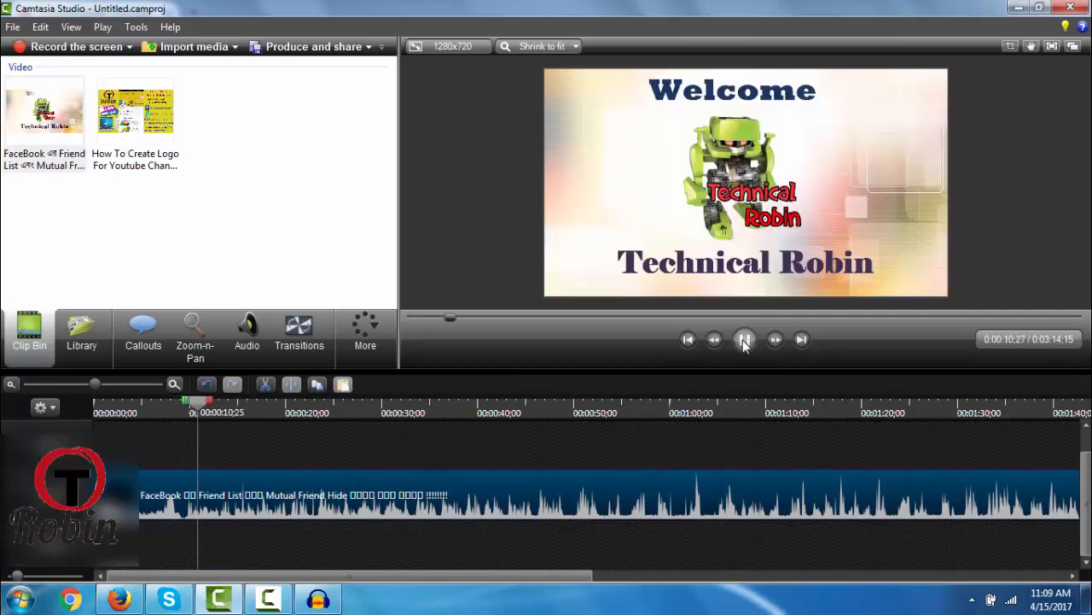
{"action": "left_click", "coordinate": [744, 340]}
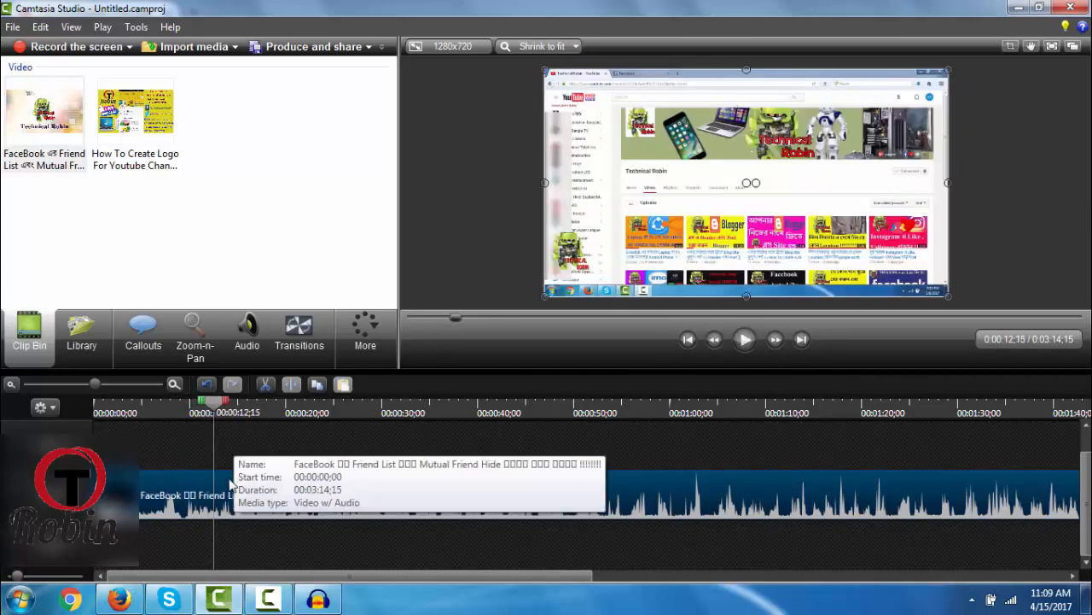
{"action": "left_click", "coordinate": [260, 549]}
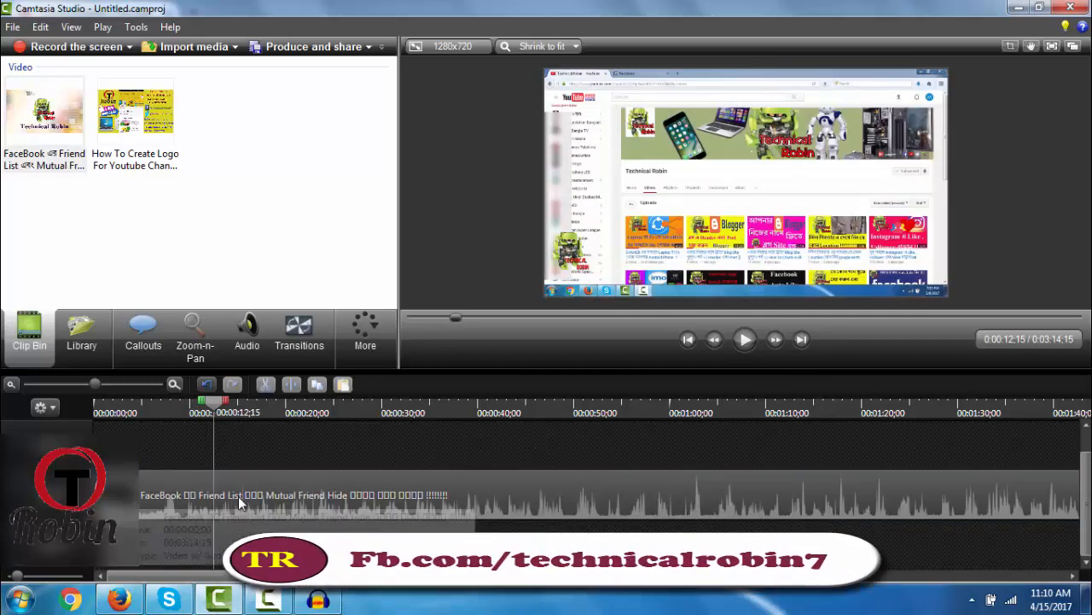
- Separate the video and audio of the FaceBook Friend List clip on the timeline
{"action": "left_click", "coordinate": [485, 502]}
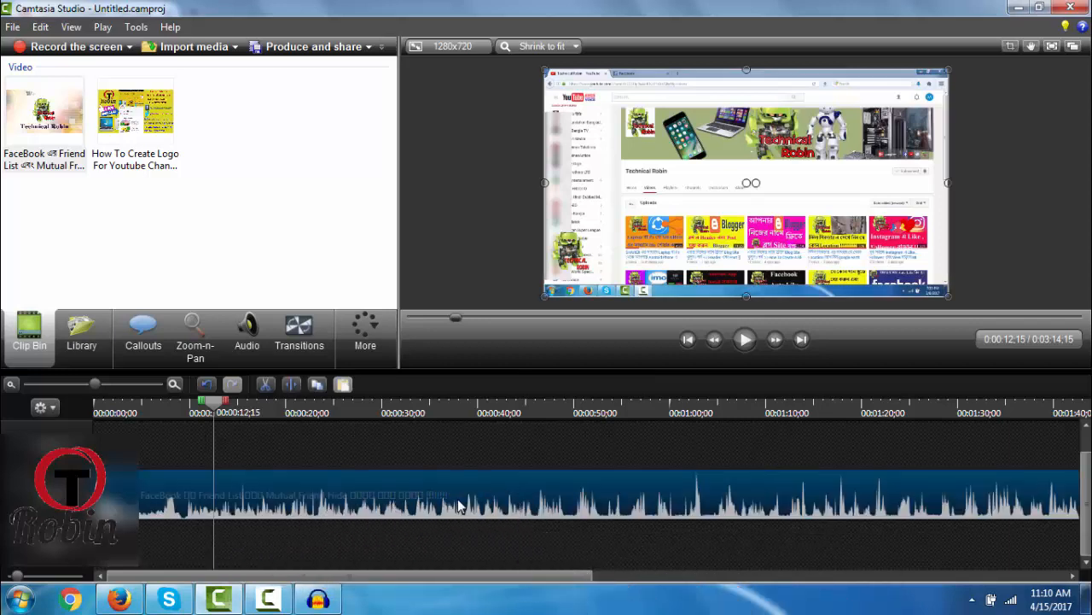
{"action": "right_click", "coordinate": [457, 502]}
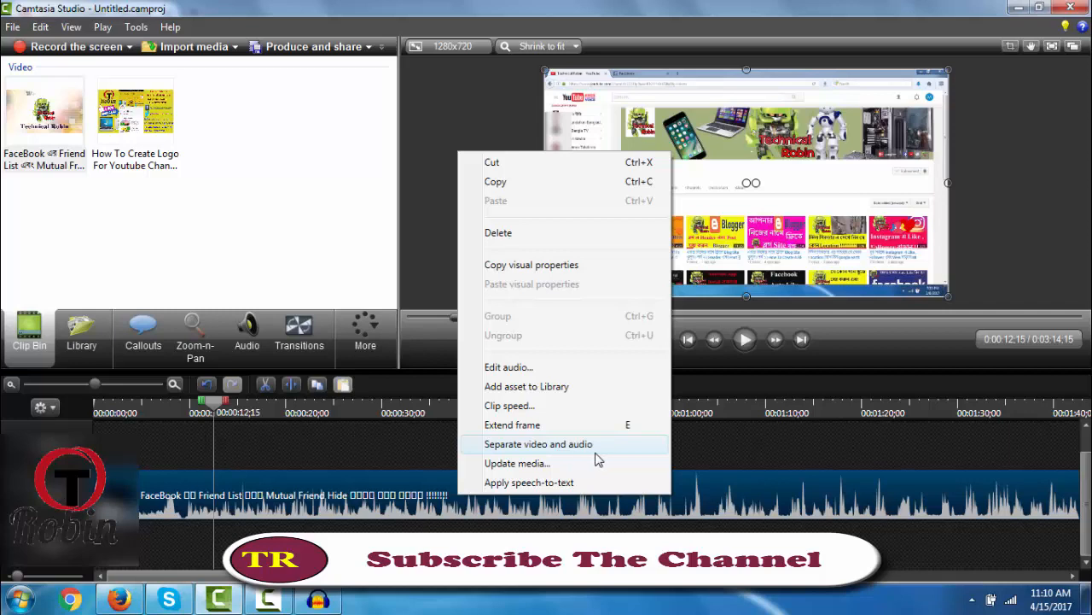
{"action": "left_click", "coordinate": [544, 446]}
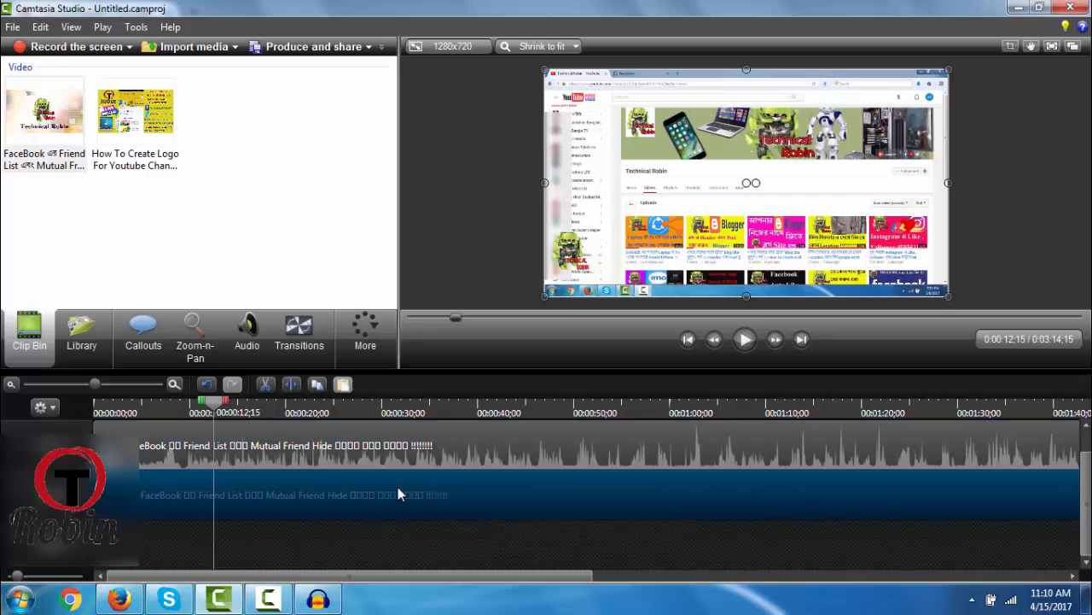
- Try deleting the separated video part from the timeline and producing only the remaining audio
{"action": "key", "text": "Delete"}
{"action": "left_click", "coordinate": [401, 466]}
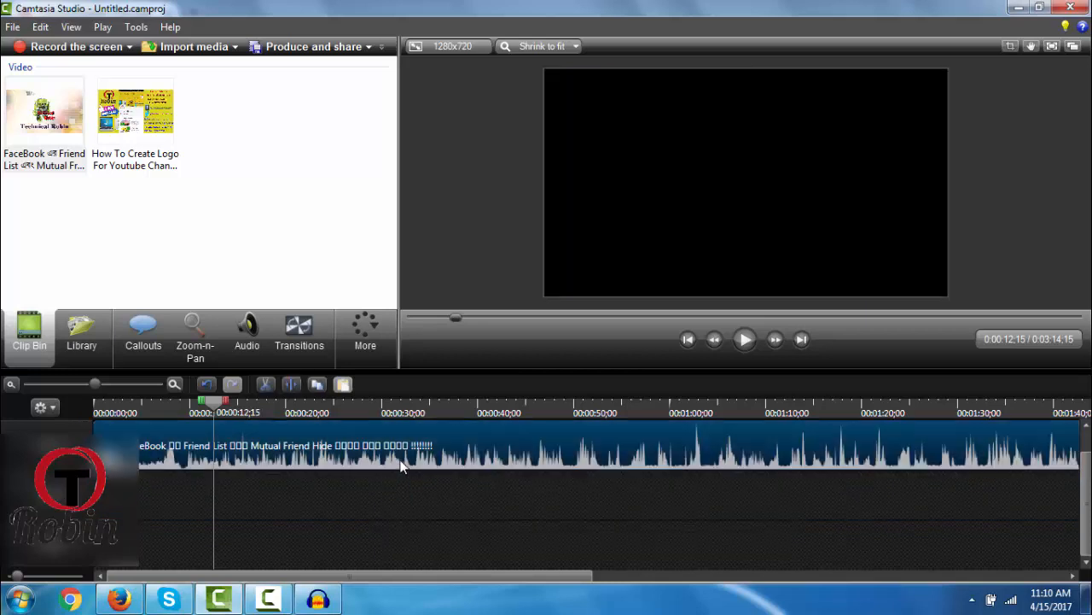
{"action": "left_click", "coordinate": [294, 49]}
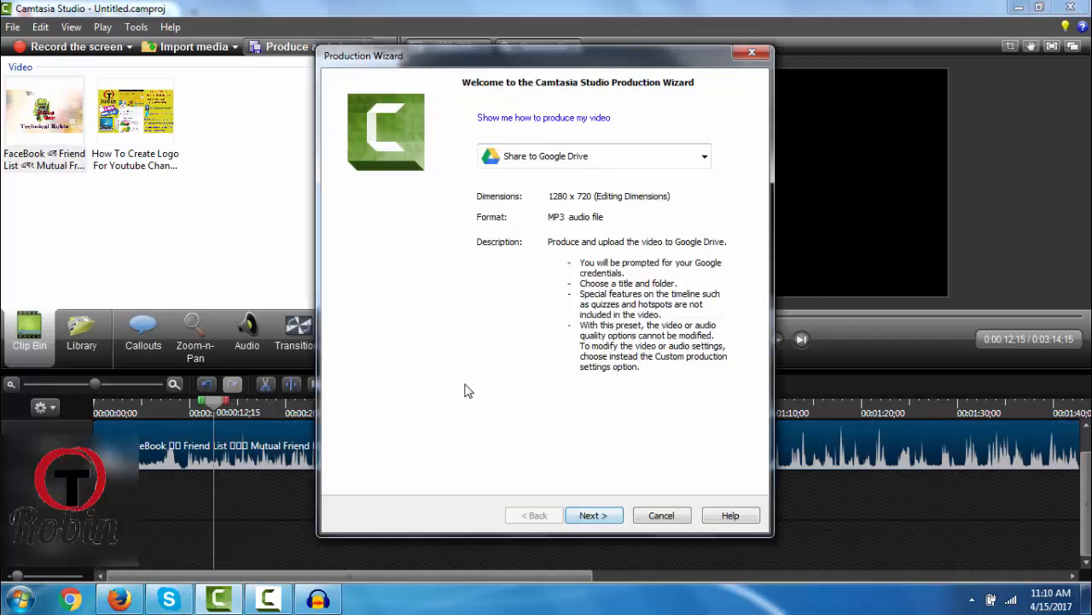
{"action": "left_click", "coordinate": [752, 52]}
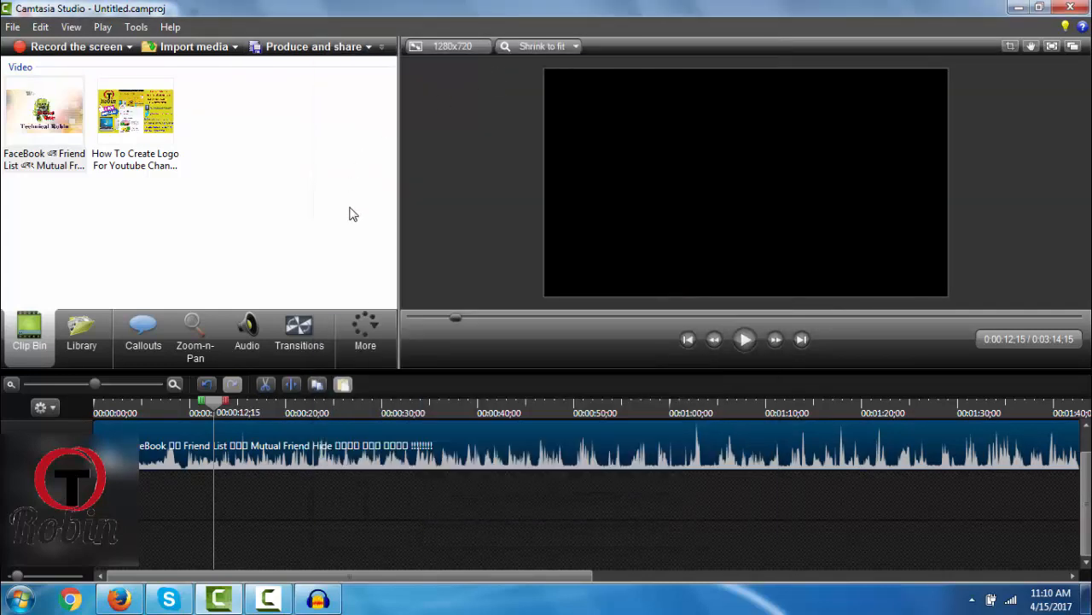
{"action": "key", "text": "ctrl+z"}
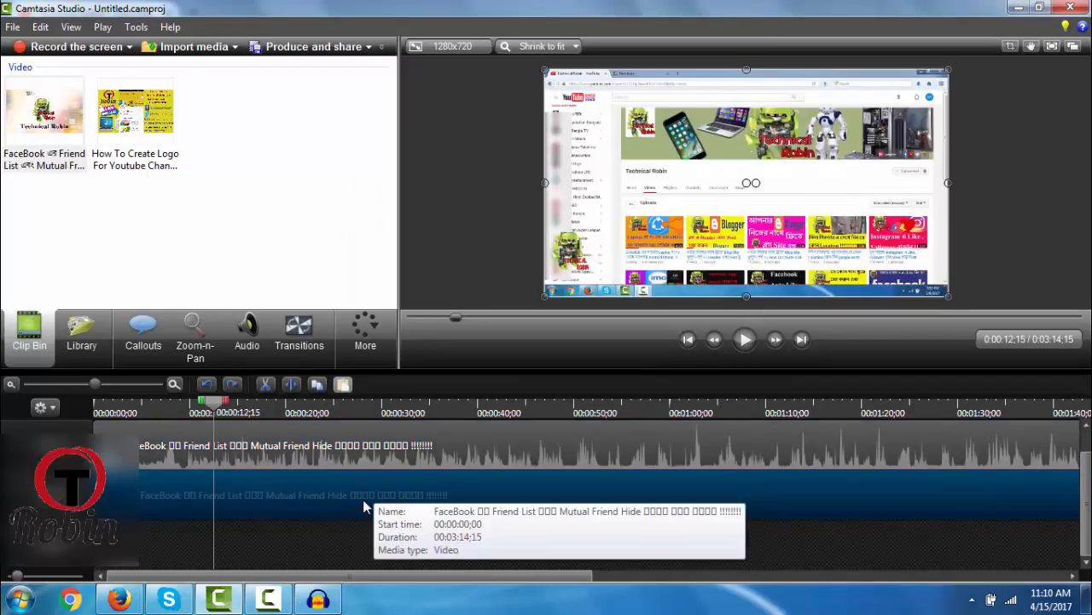
- Minimize Camtasia Studio and switch to the Audacity window
{"action": "left_click", "coordinate": [1015, 7]}
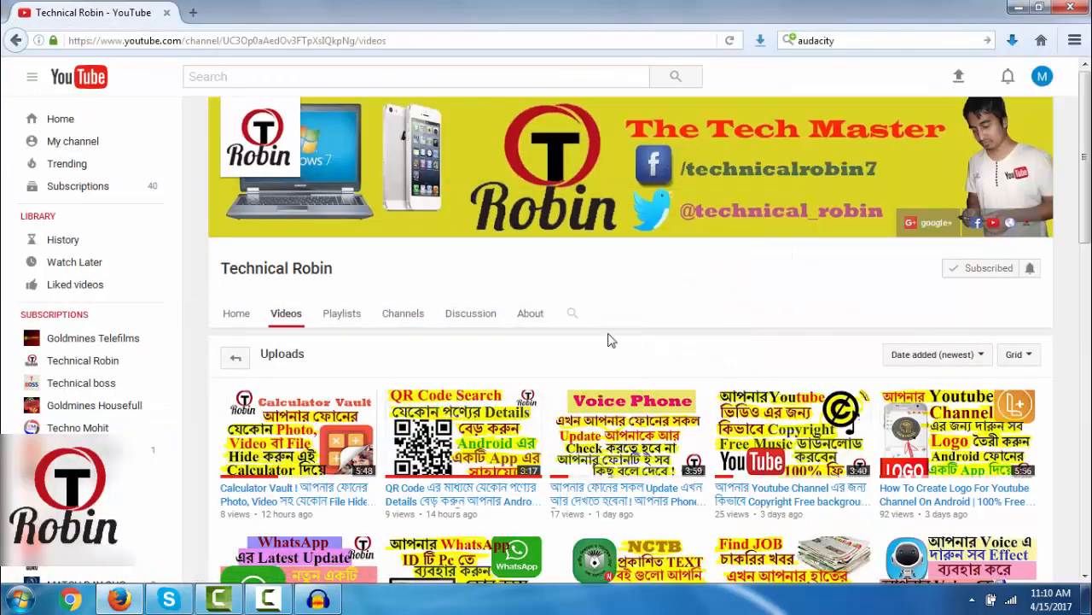
{"action": "left_click", "coordinate": [318, 599]}
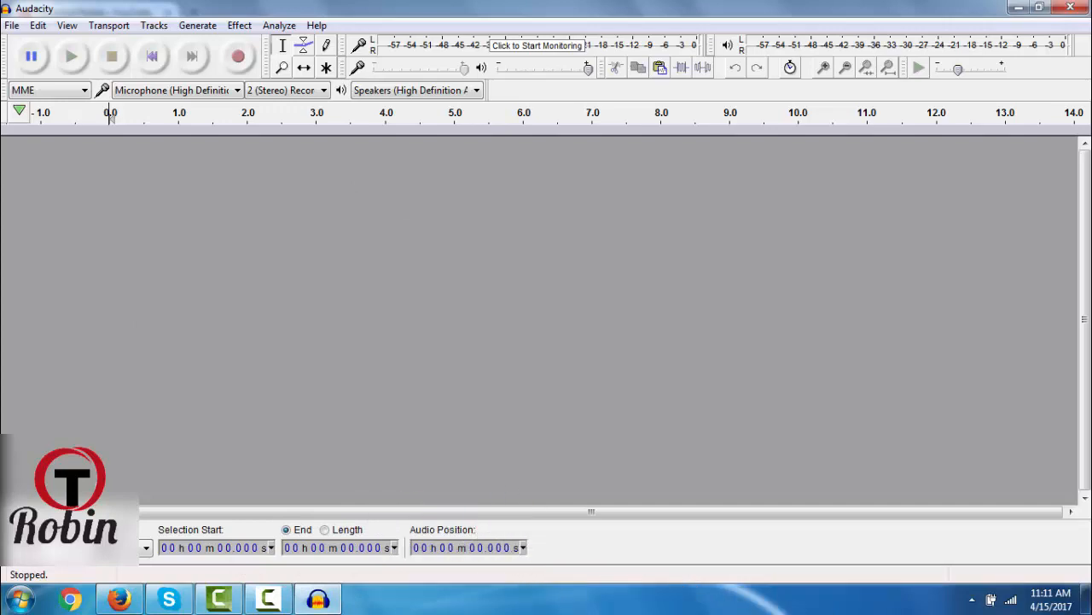
- Record about 9 seconds of microphone audio into a new stereo track and stop recording
{"action": "left_click", "coordinate": [217, 600]}
{"action": "left_click", "coordinate": [217, 600]}
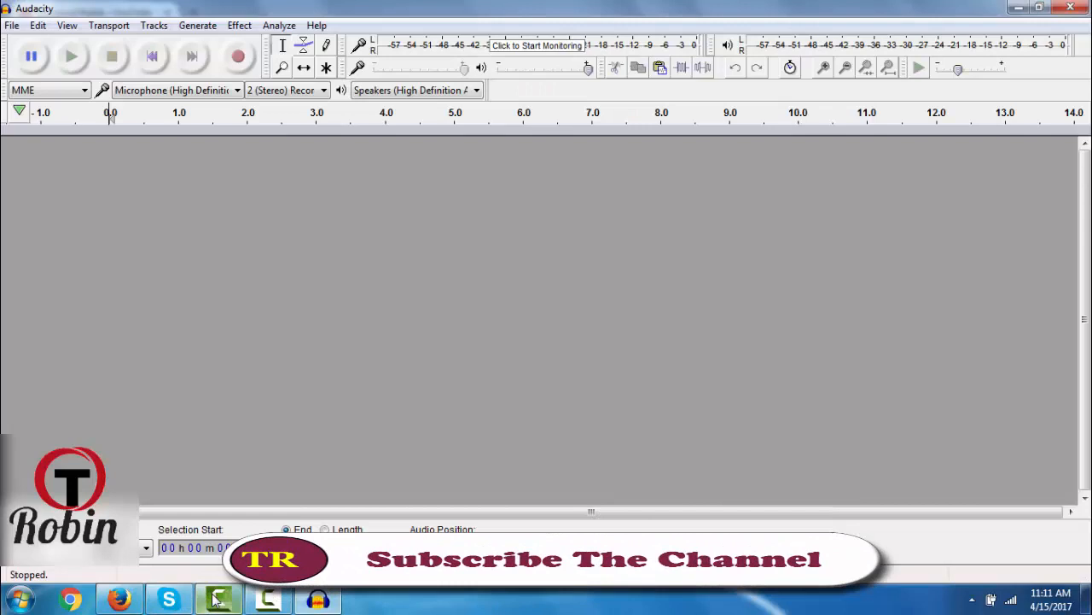
{"action": "left_click", "coordinate": [240, 56]}
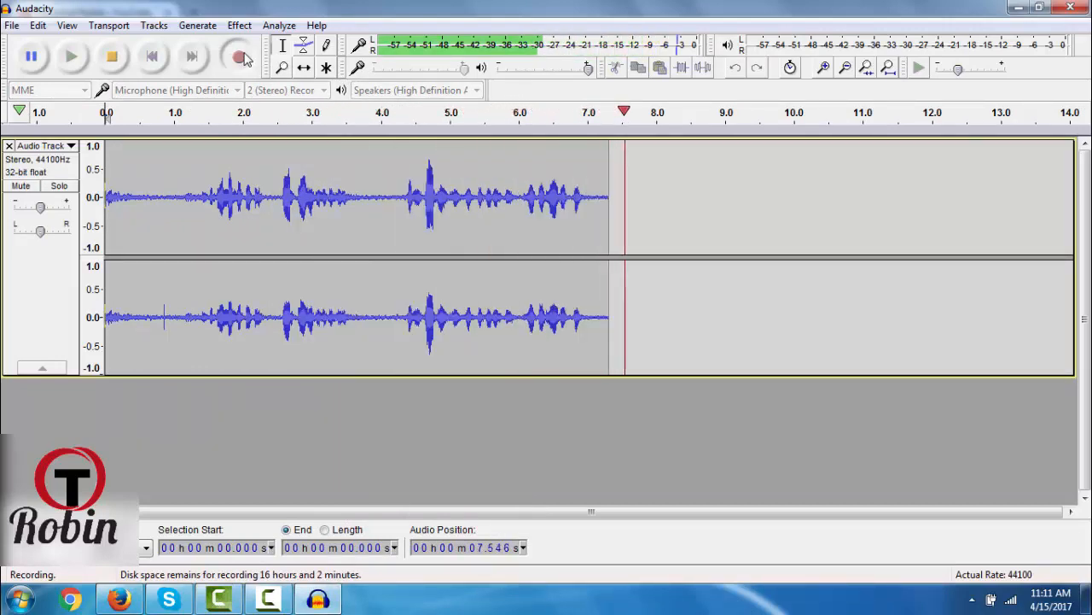
{"action": "left_click", "coordinate": [112, 56]}
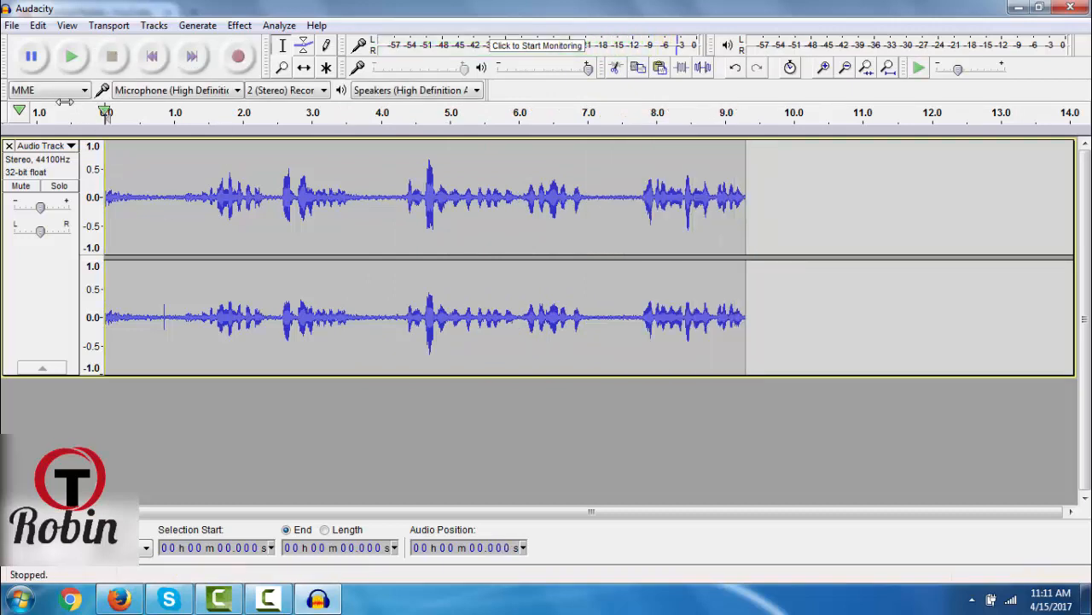
- Play the new recording from the start, replay the quiet opening from about 0.5 seconds, and stop playback
{"action": "left_click", "coordinate": [70, 57]}
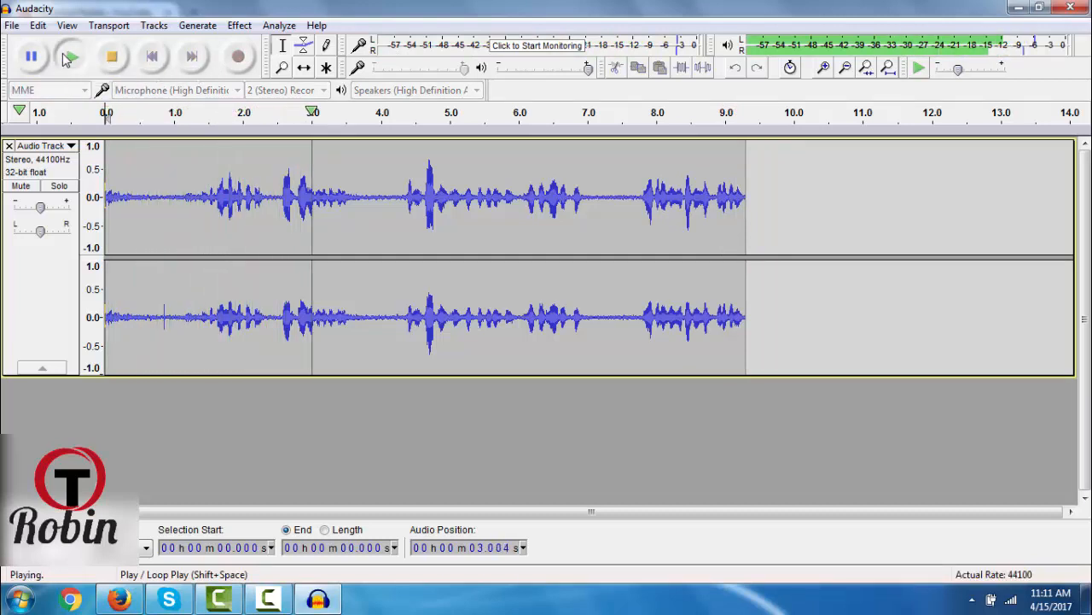
{"action": "left_click", "coordinate": [67, 57]}
{"action": "left_click", "coordinate": [65, 57]}
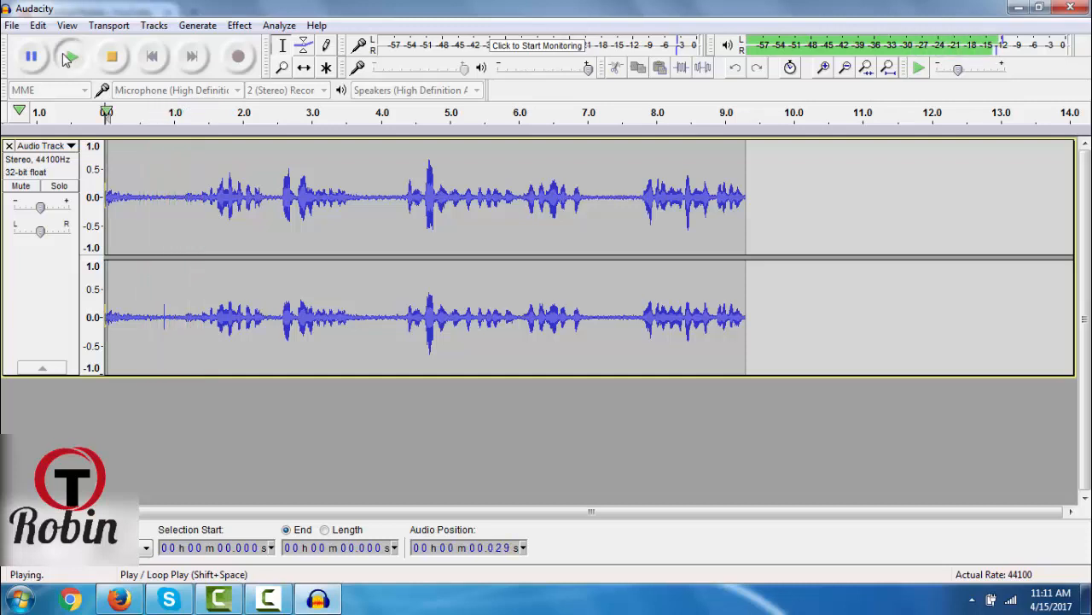
{"action": "left_click", "coordinate": [34, 57]}
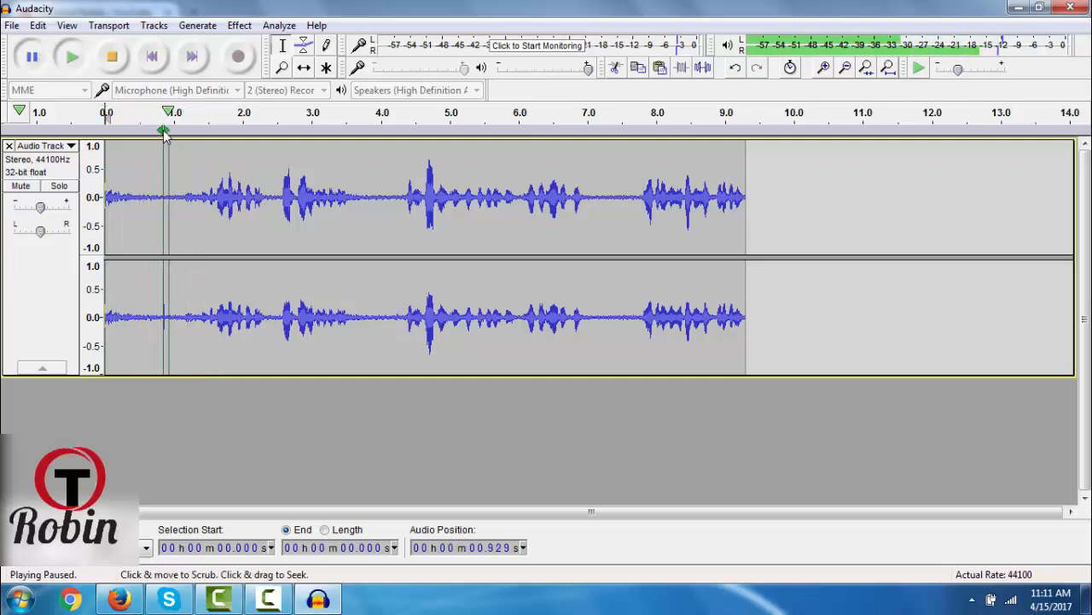
{"action": "left_click", "coordinate": [142, 116]}
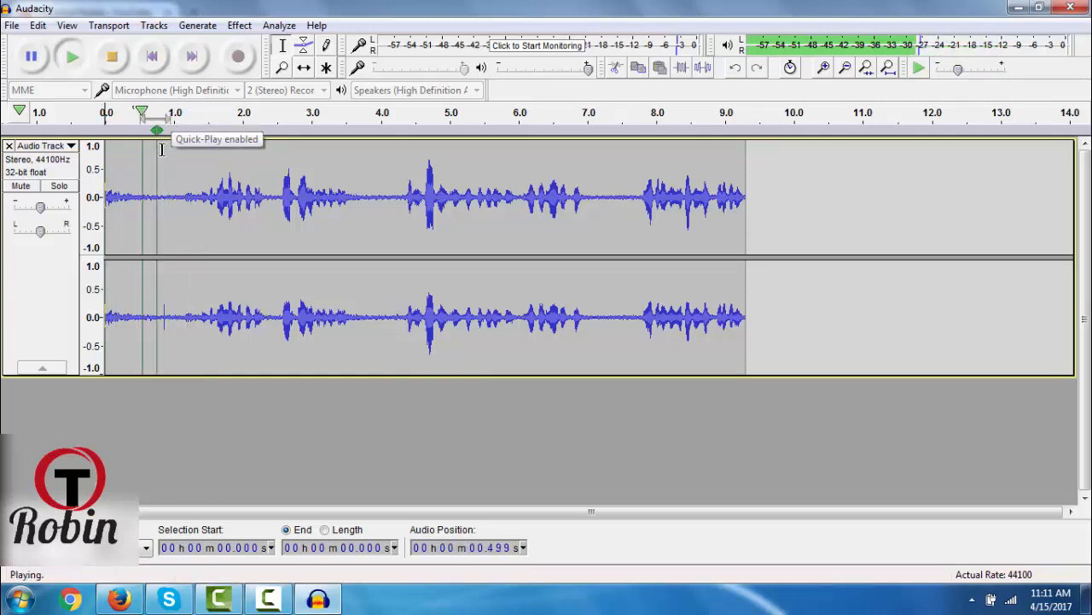
{"action": "key", "text": "space"}
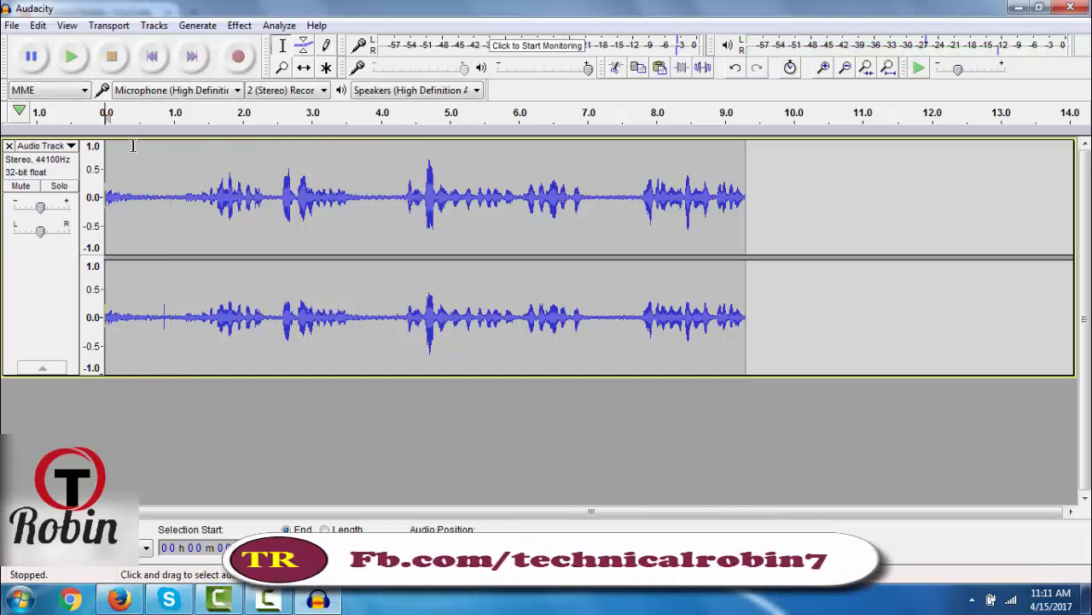
- Capture a Noise Reduction profile from the quiet stretch between about 0.42 and 1.16 seconds
{"action": "left_click_drag", "start_coordinate": [133, 147], "coordinate": [184, 179]}
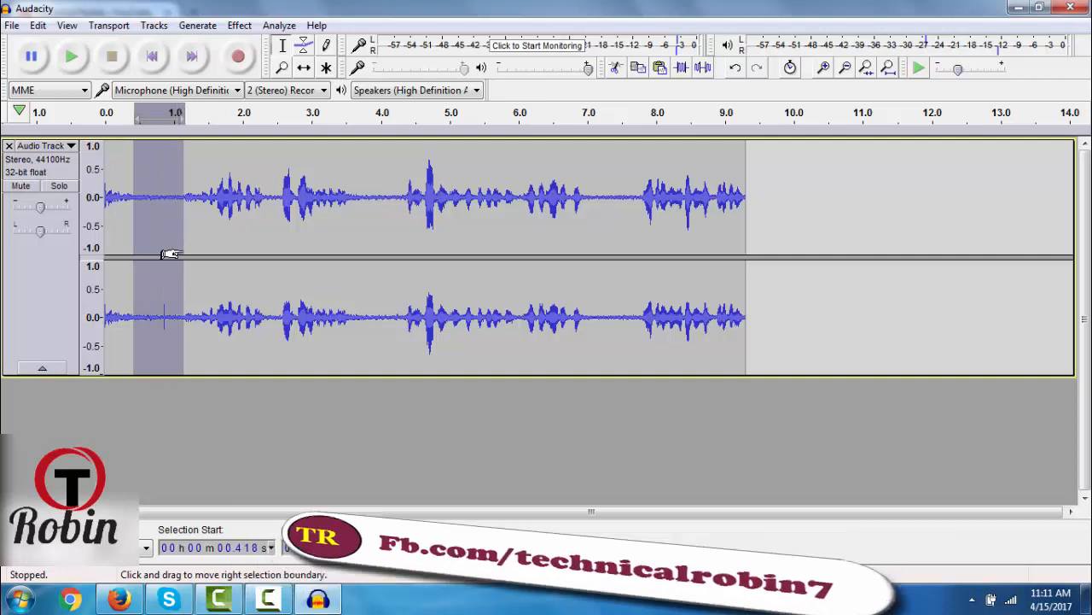
{"action": "left_click", "coordinate": [240, 26]}
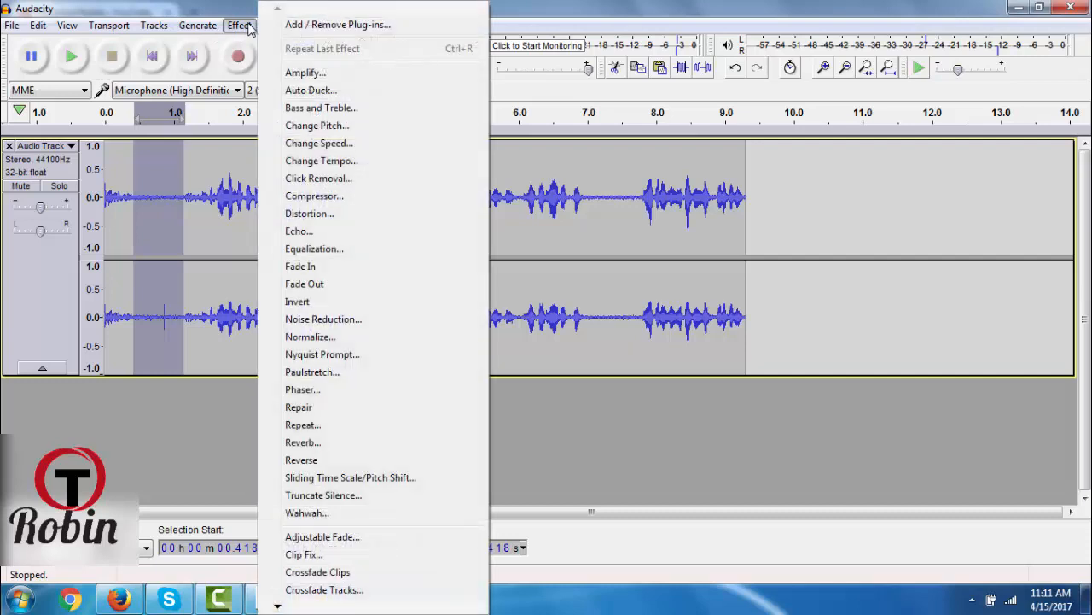
{"action": "left_click", "coordinate": [337, 322]}
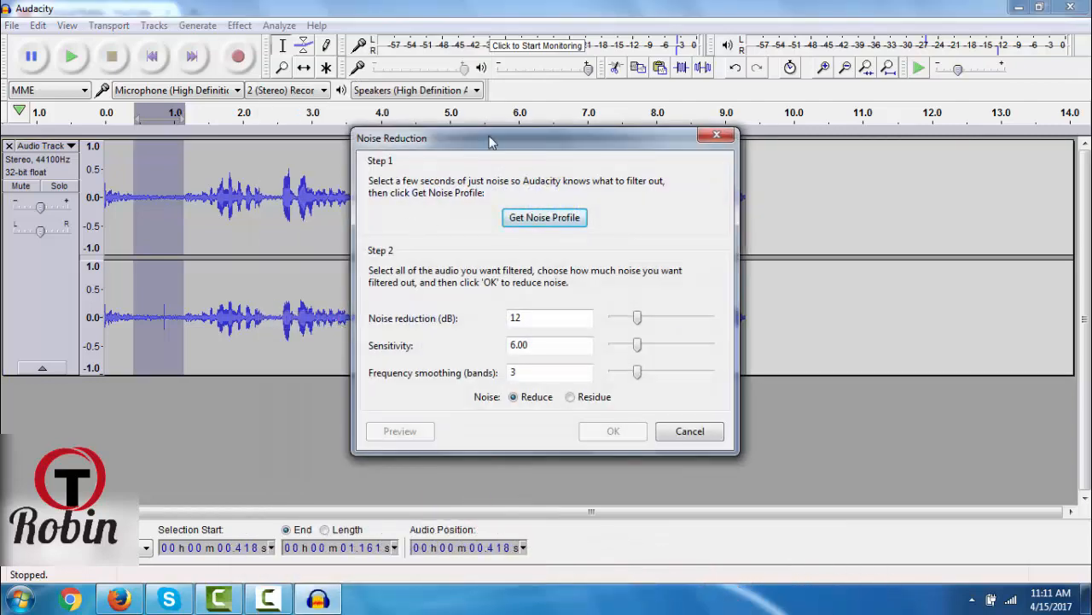
{"action": "left_click_drag", "start_coordinate": [492, 142], "coordinate": [609, 151]}
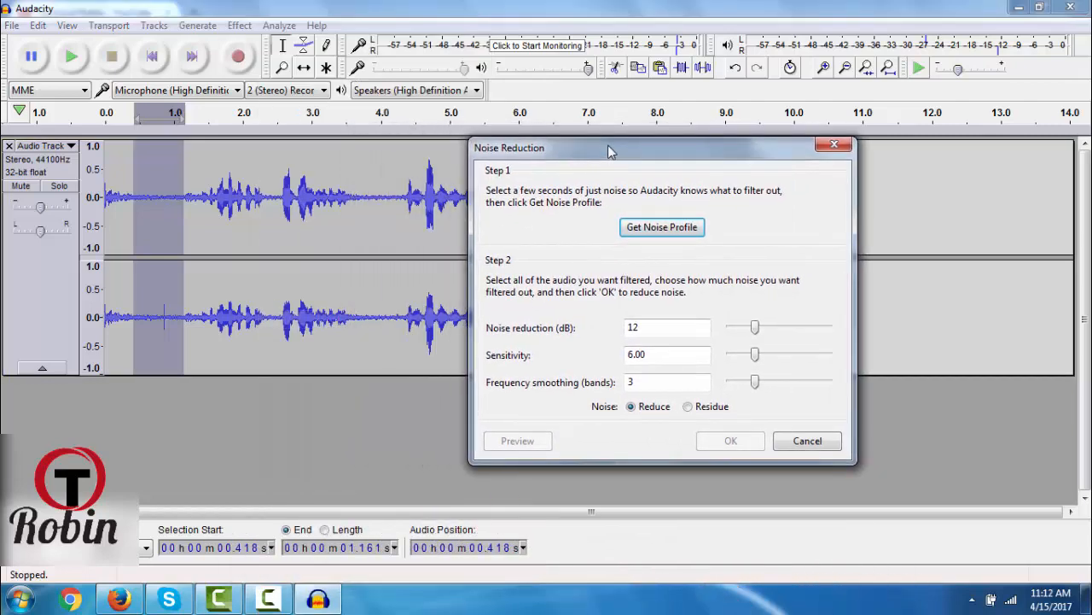
{"action": "left_click", "coordinate": [652, 228]}
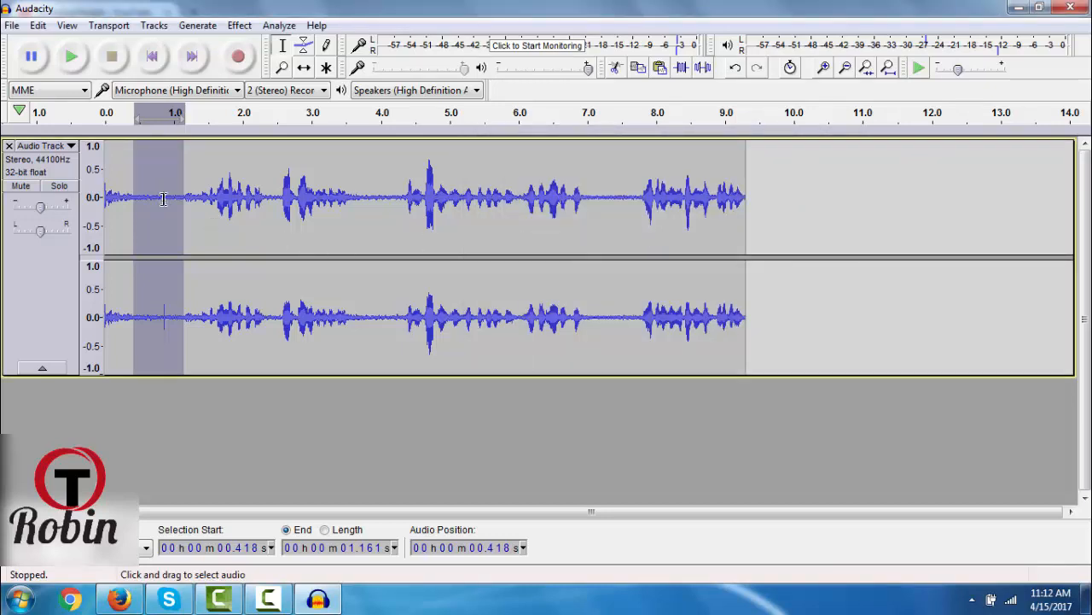
- Apply Noise Reduction to the whole track with 12 dB reduction, sensitivity 6.00 and 3 frequency smoothing bands
{"action": "key", "text": "ctrl+a"}
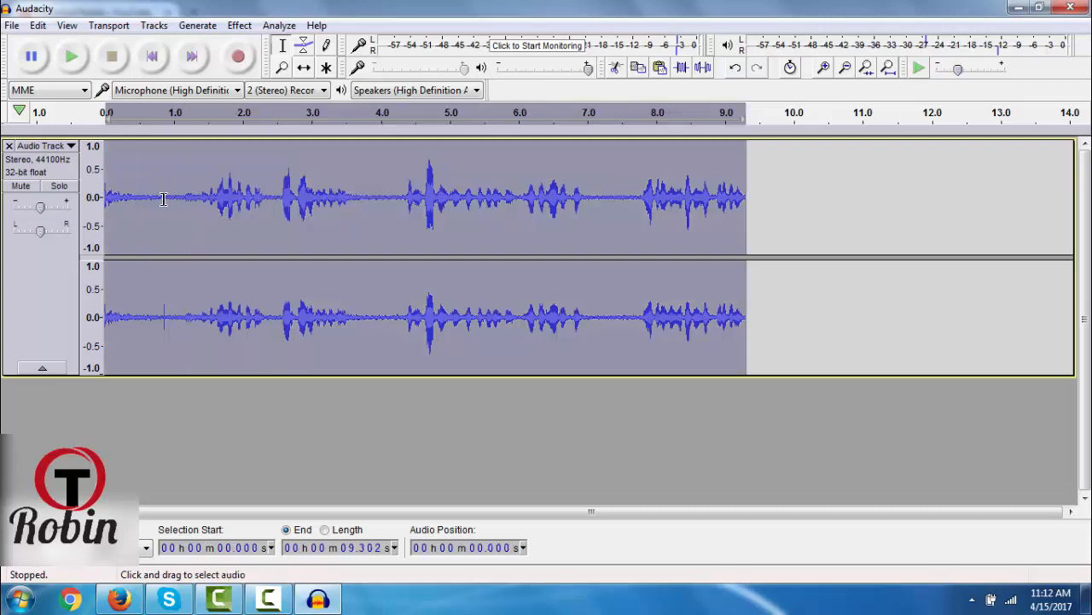
{"action": "left_click", "coordinate": [239, 25]}
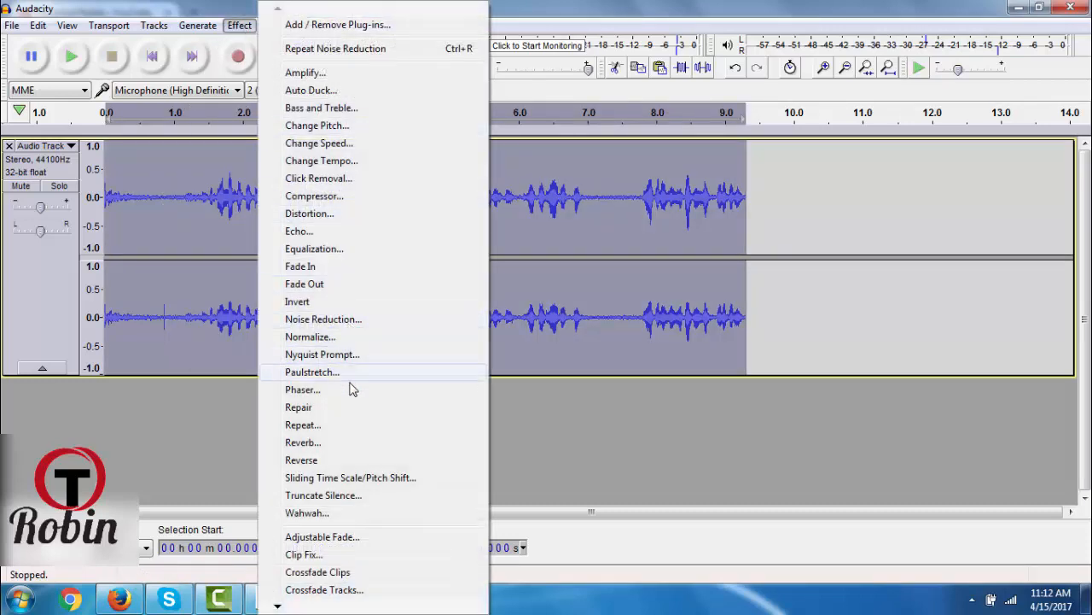
{"action": "left_click", "coordinate": [317, 320]}
{"action": "left_click_drag", "start_coordinate": [502, 145], "coordinate": [713, 152]}
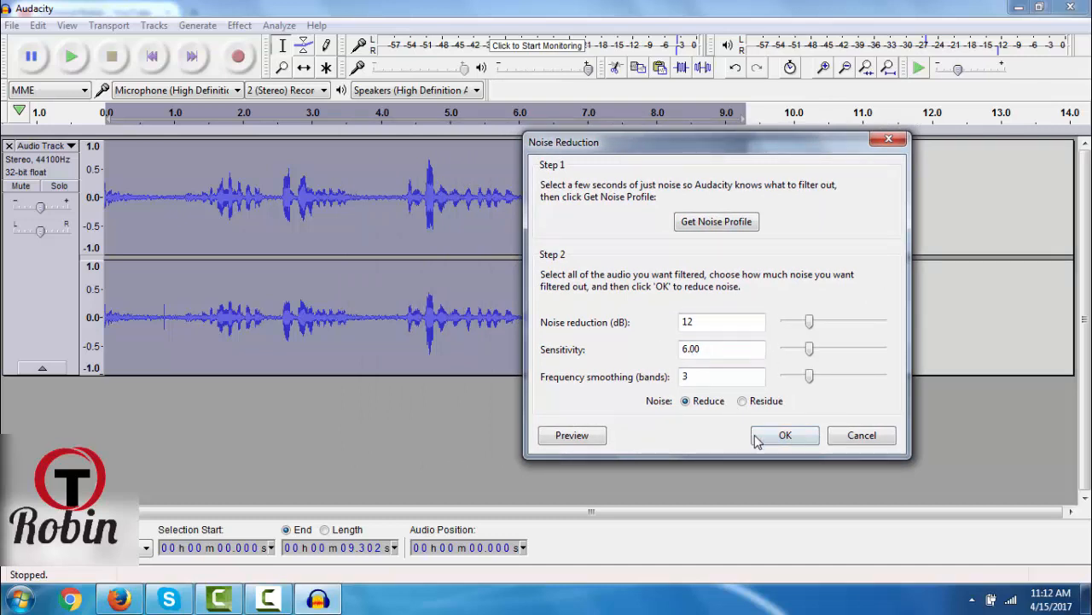
{"action": "left_click", "coordinate": [785, 437]}
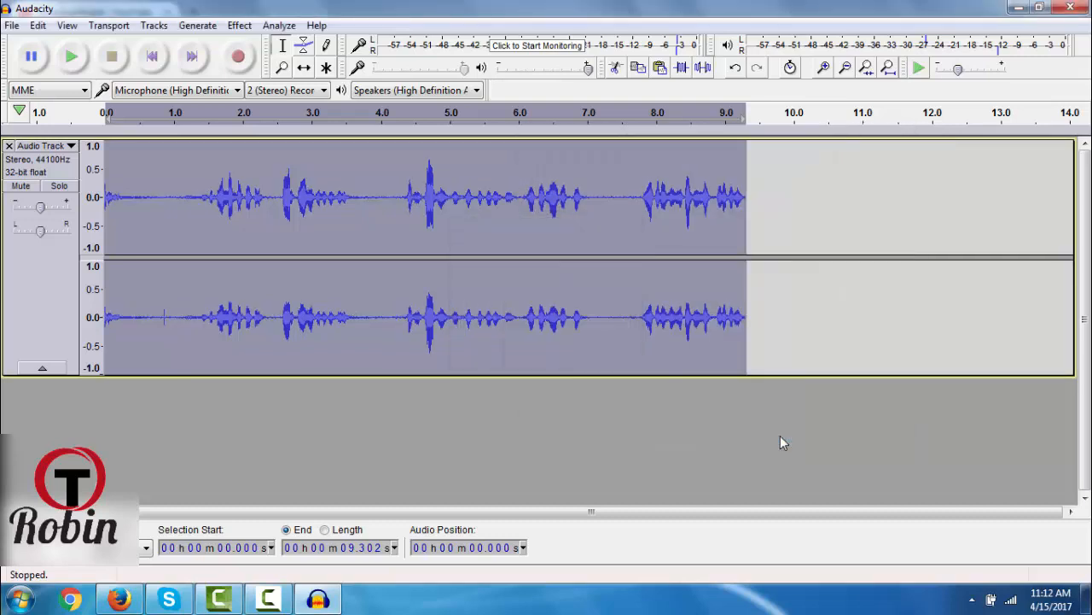
- Play the noise-reduced track from about 0.27 seconds and replay its quiet opening to check for remaining noise
{"action": "left_click", "coordinate": [124, 223]}
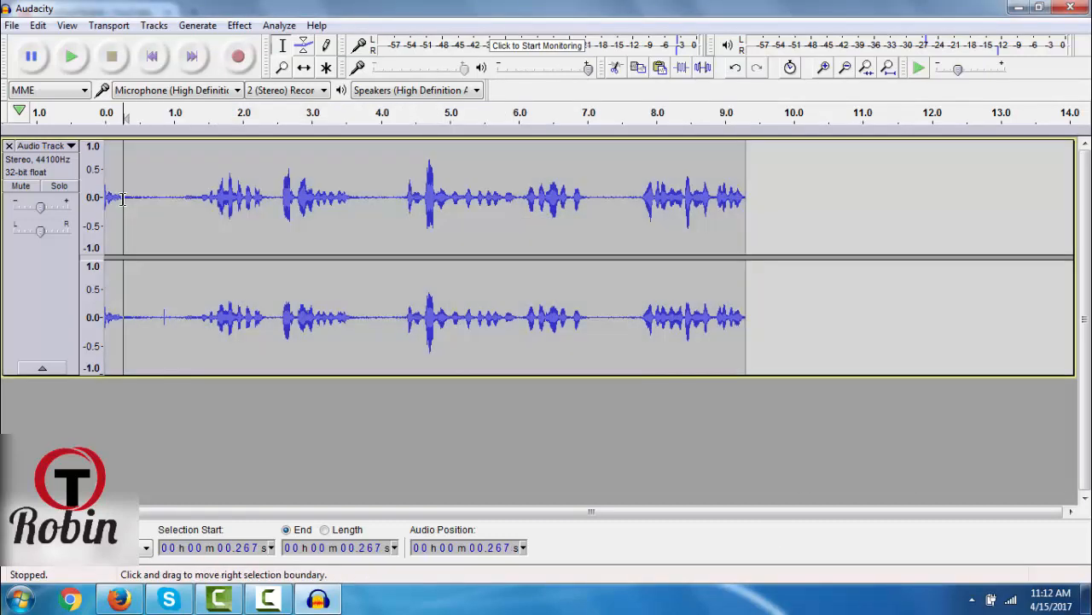
{"action": "left_click", "coordinate": [74, 67]}
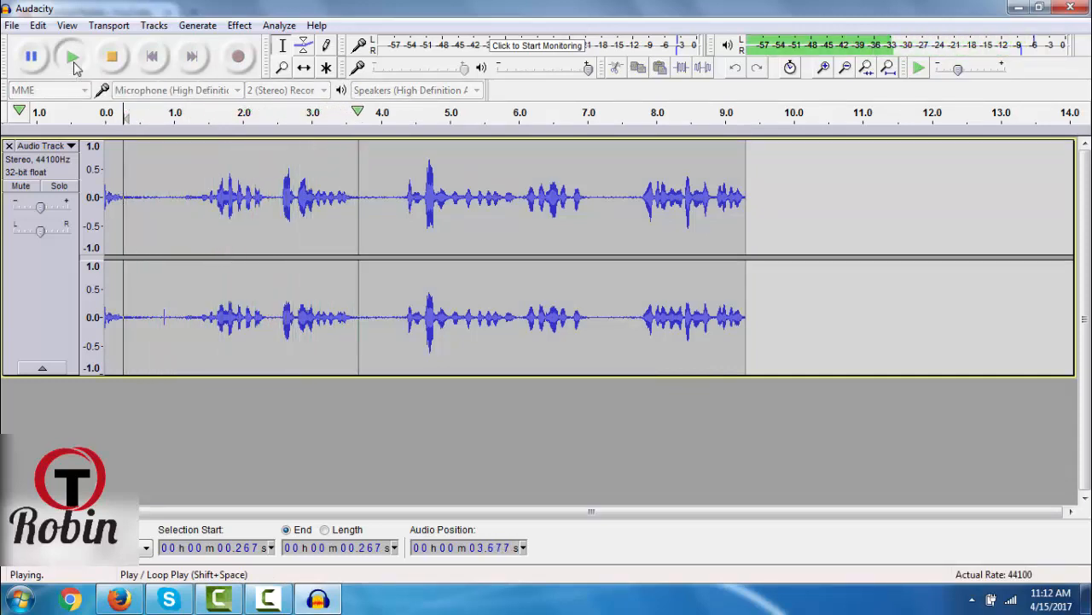
{"action": "left_click", "coordinate": [73, 67]}
{"action": "left_click", "coordinate": [77, 68]}
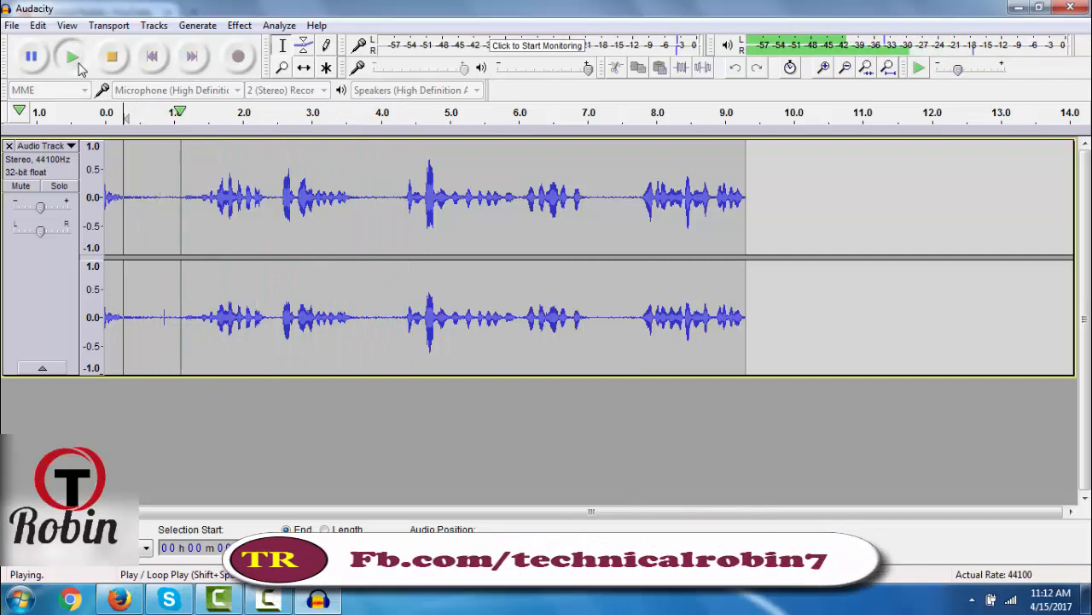
{"action": "left_click", "coordinate": [31, 57]}
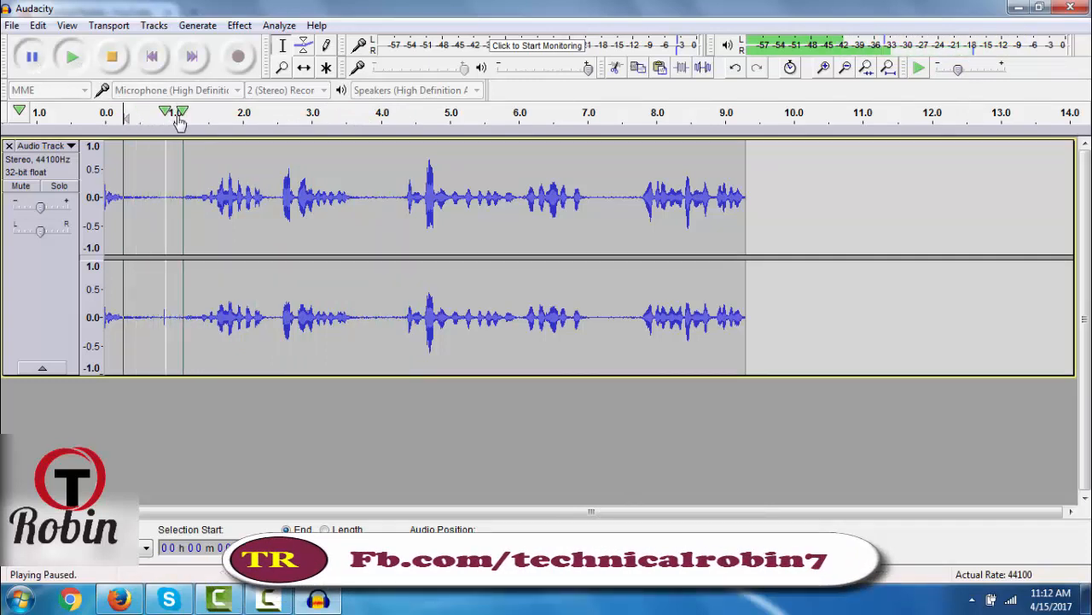
{"action": "left_click", "coordinate": [124, 124]}
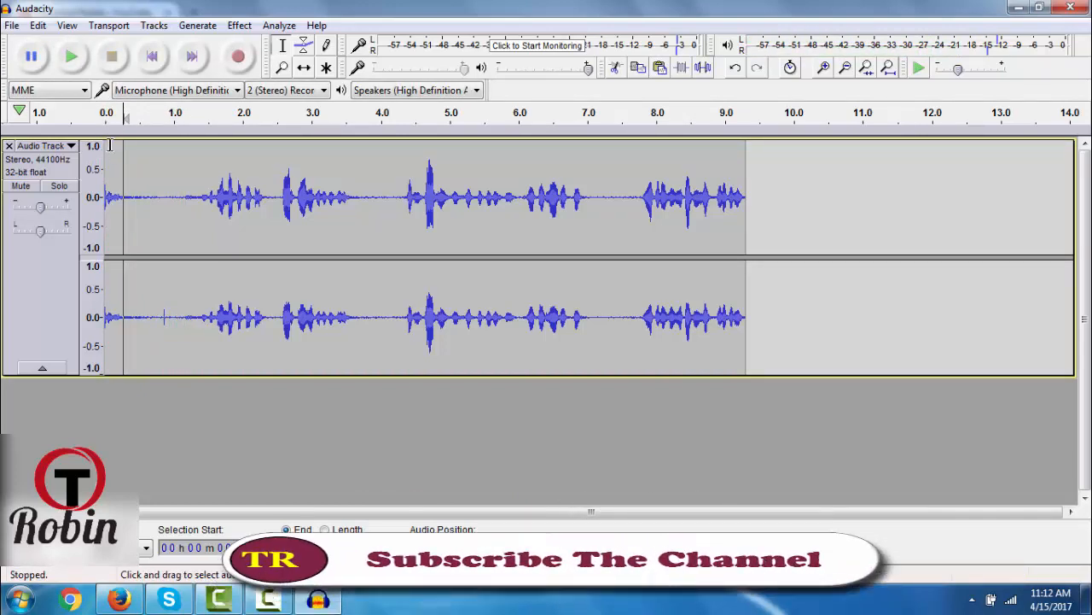
- Capture a new noise profile from the opening stretch between about 0.05 and 1.52 seconds
{"action": "mouse_move", "coordinate": [106, 139]}
{"action": "left_mouse_down"}
{"action": "mouse_move", "coordinate": [151, 176]}
{"action": "mouse_move", "coordinate": [121, 141]}
{"action": "left_mouse_up"}
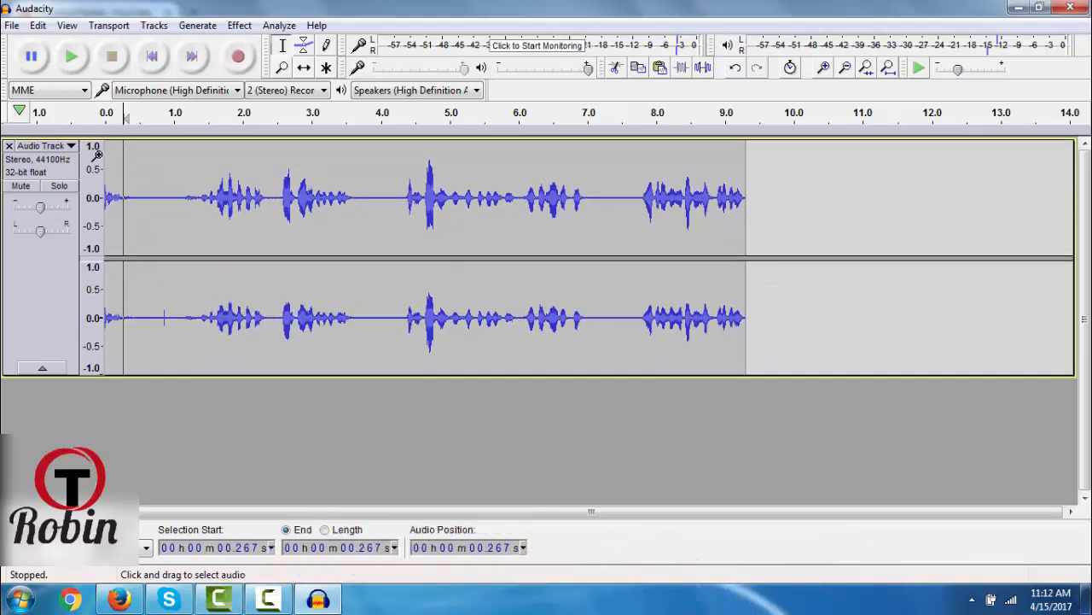
{"action": "left_click_drag", "start_coordinate": [109, 175], "coordinate": [208, 229]}
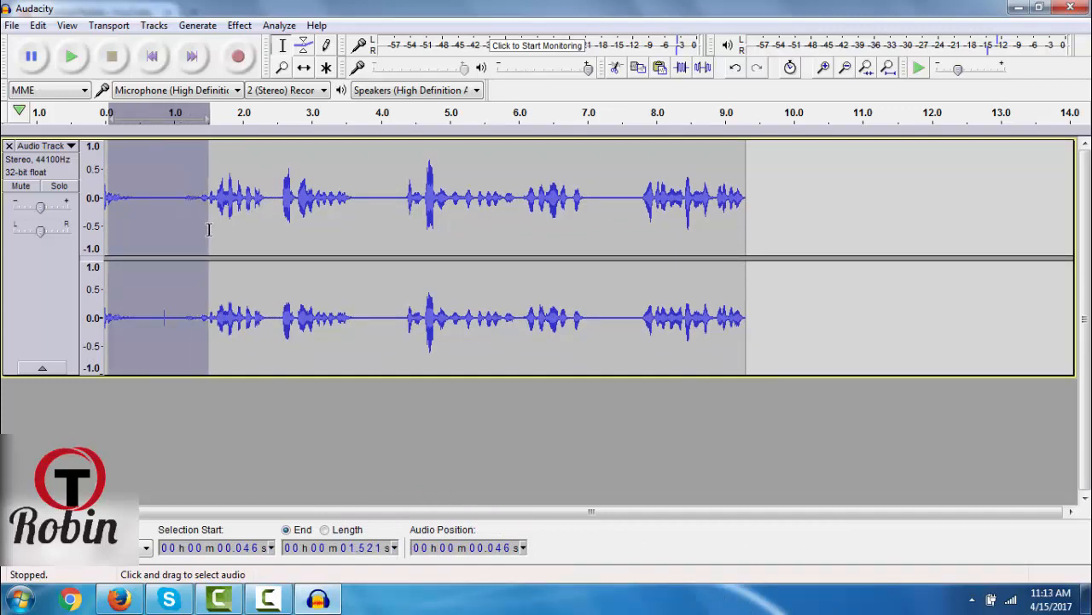
{"action": "left_click", "coordinate": [240, 25]}
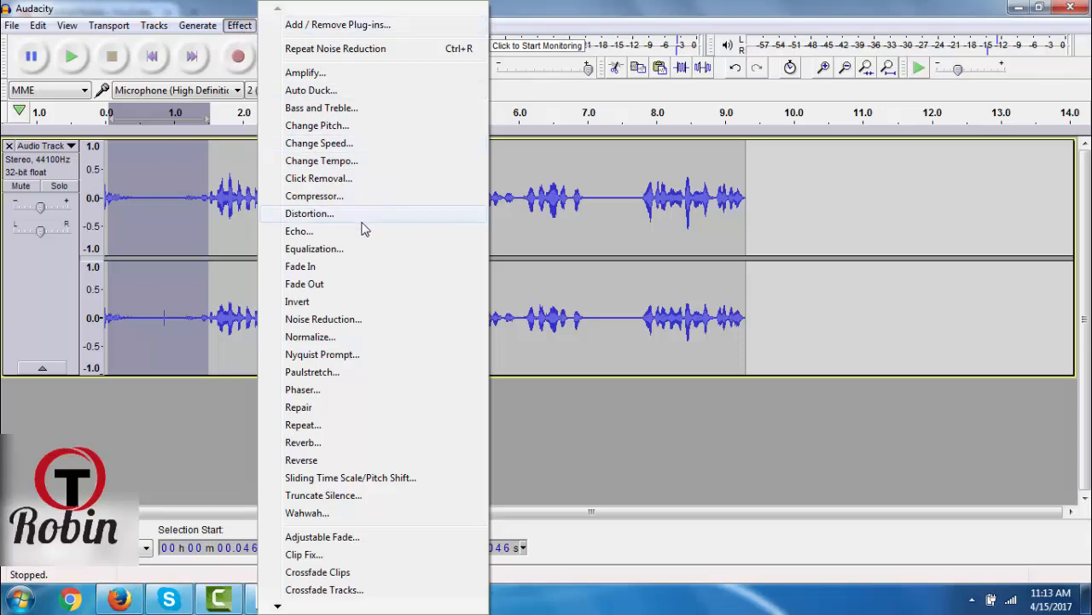
{"action": "left_click", "coordinate": [333, 318]}
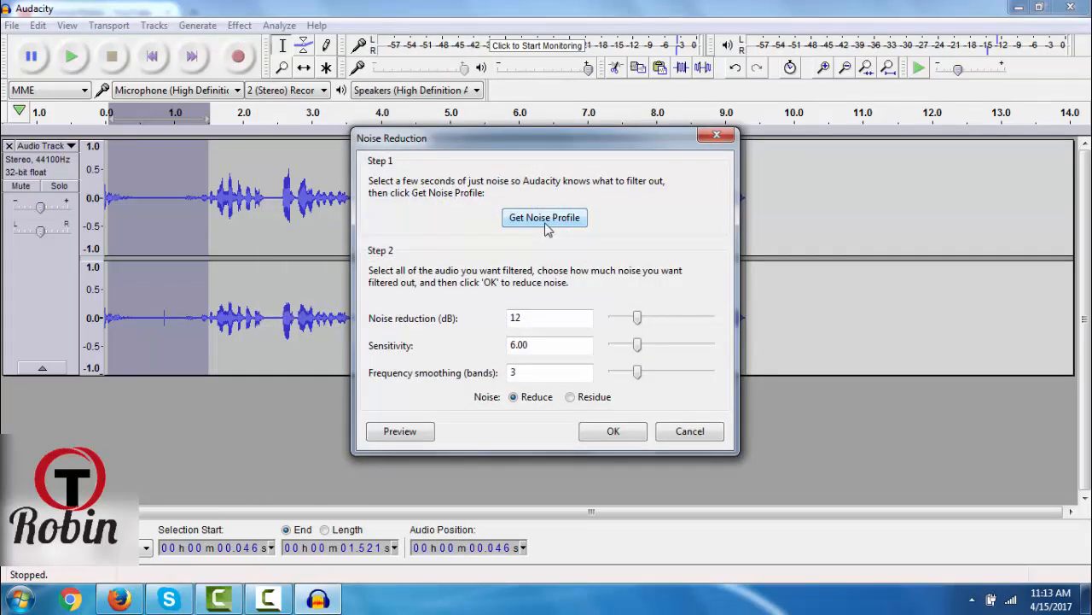
{"action": "left_click", "coordinate": [545, 220]}
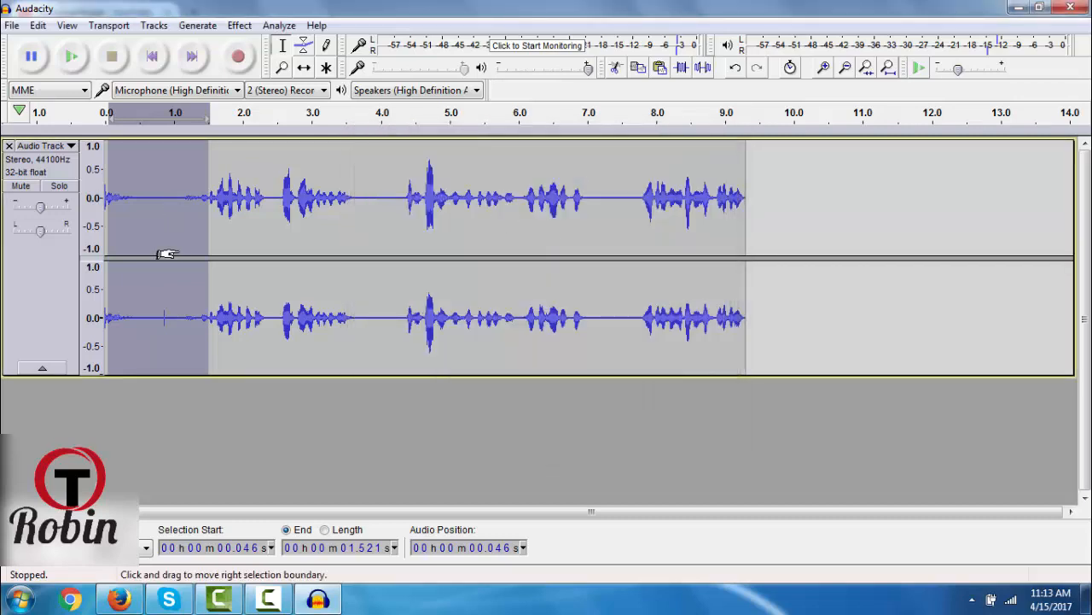
- Apply a further Noise Reduction pass to the entire track using the new profile, at 12 dB and sensitivity 6.00
{"action": "key", "text": "ctrl+a"}
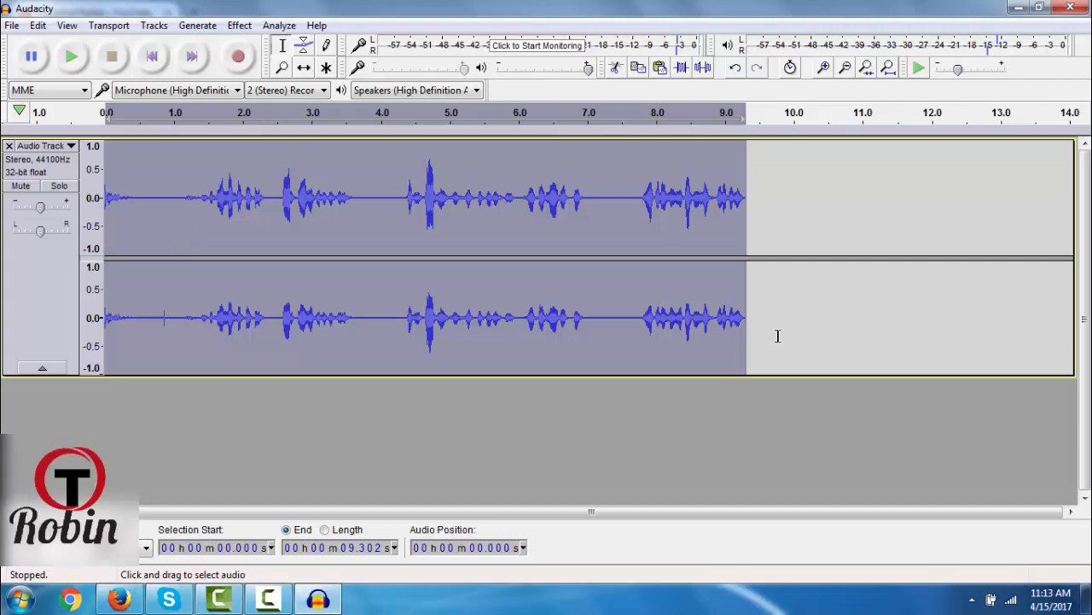
{"action": "left_click", "coordinate": [236, 27]}
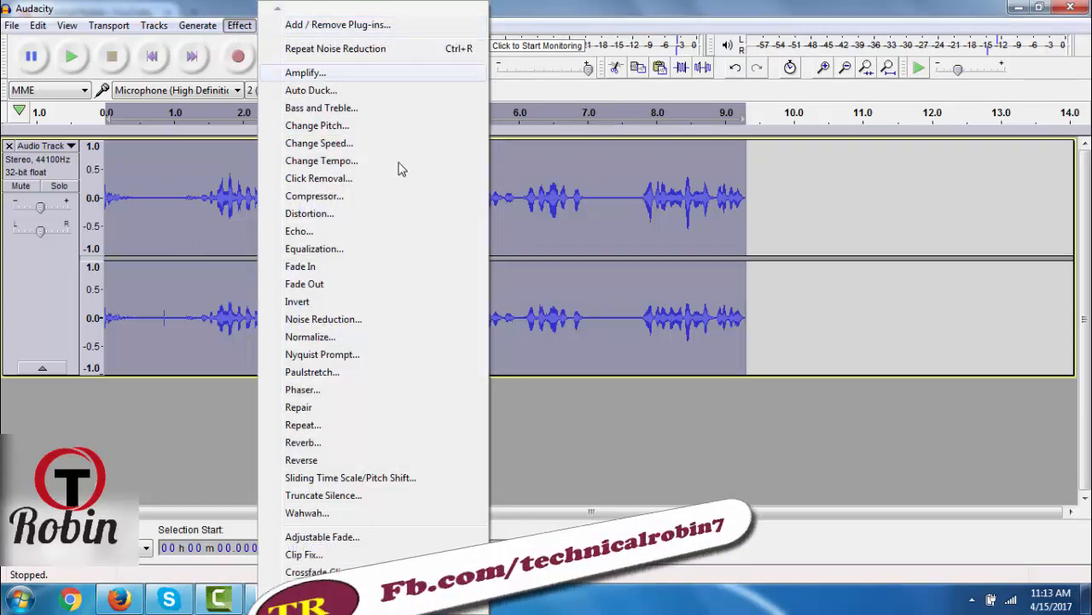
{"action": "left_click", "coordinate": [308, 320]}
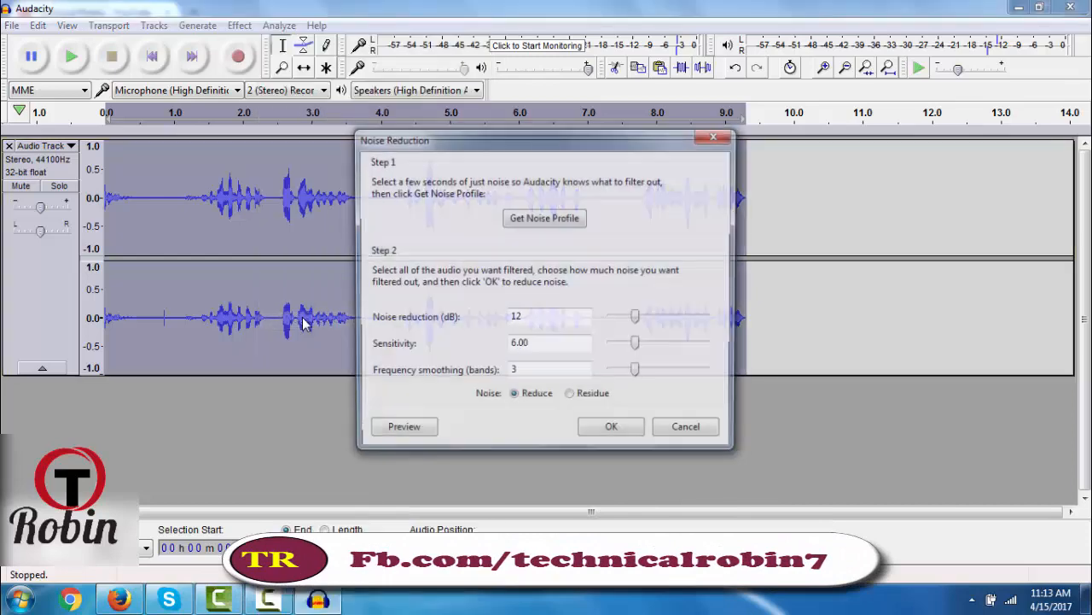
{"action": "left_click", "coordinate": [610, 443]}
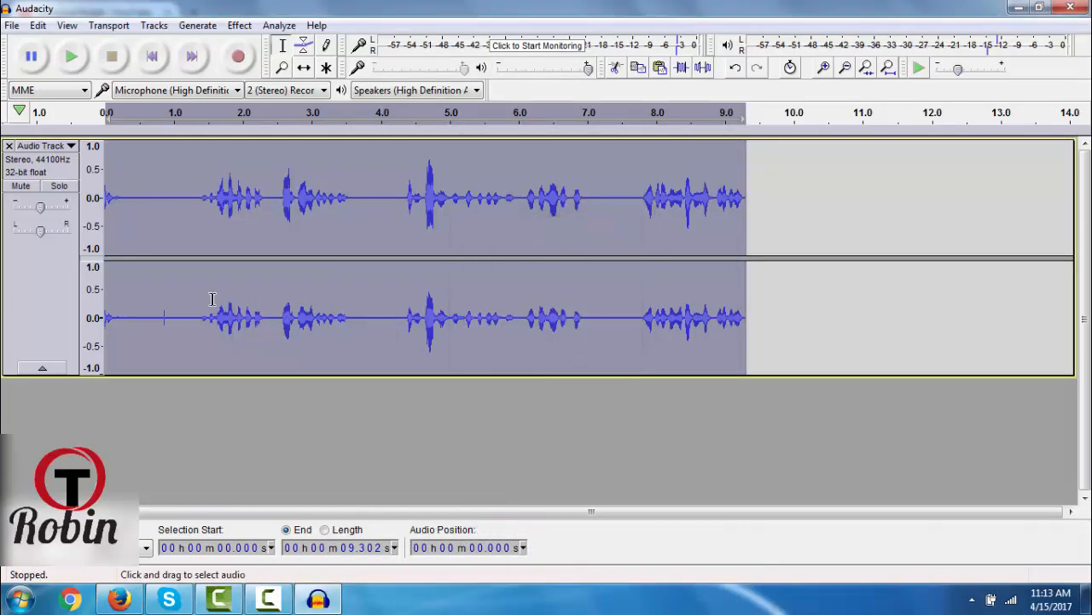
- Play the cleaned track from about 0.38 seconds, replay its opening, pause playback and minimize Audacity
{"action": "left_click", "coordinate": [131, 199]}
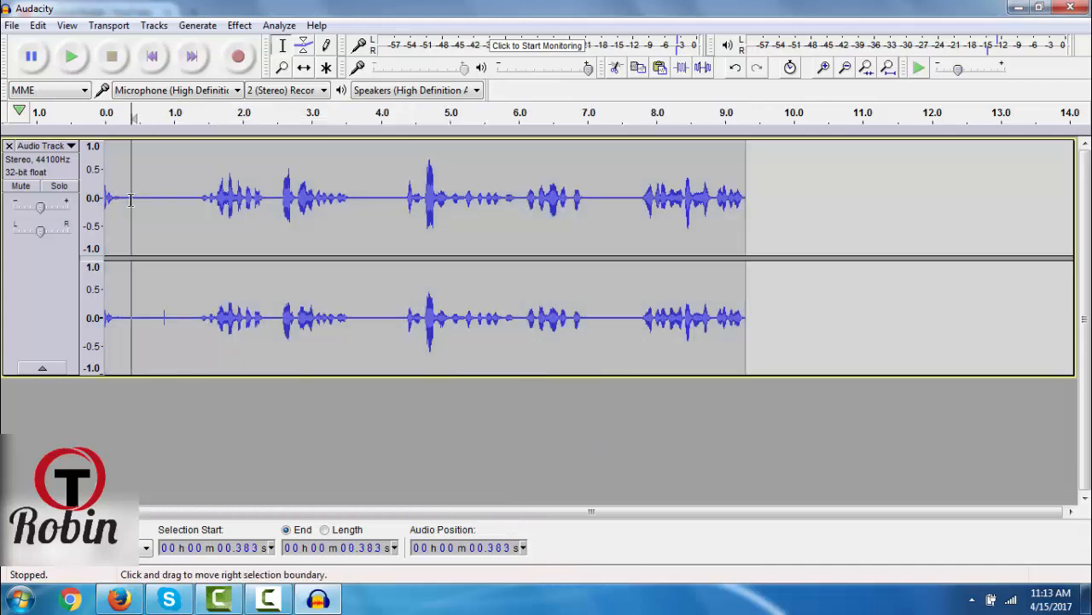
{"action": "left_click", "coordinate": [66, 57]}
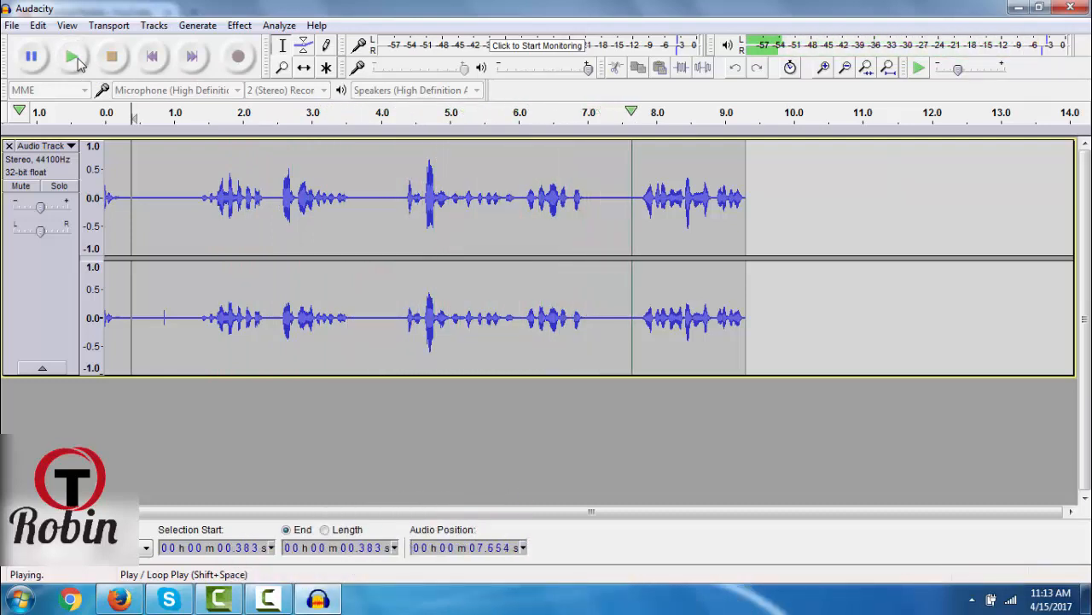
{"action": "left_click", "coordinate": [74, 58]}
{"action": "left_click", "coordinate": [41, 63]}
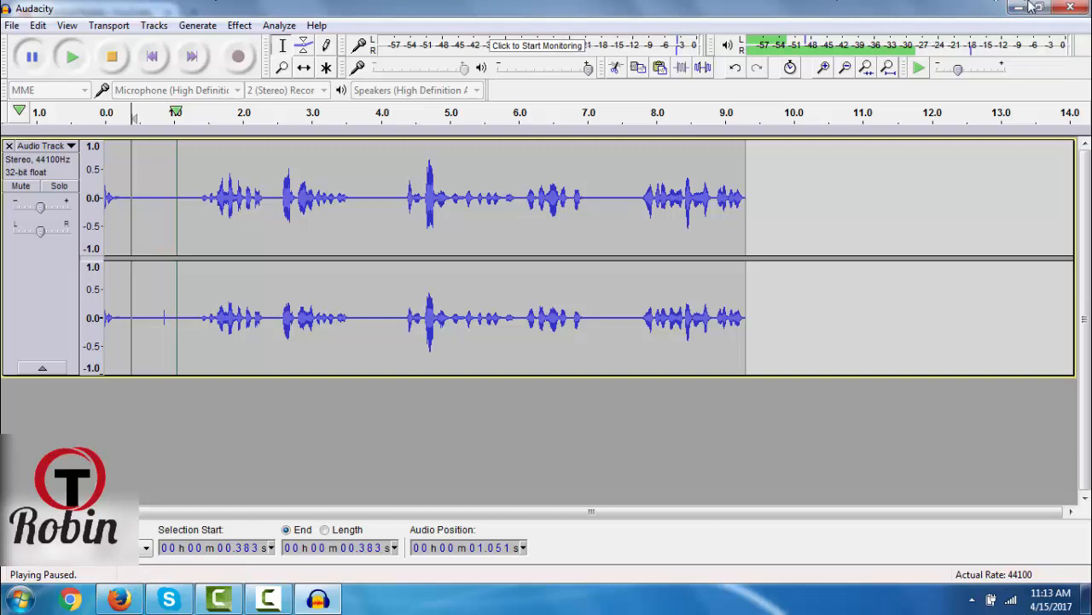
{"action": "left_click", "coordinate": [1019, 7]}
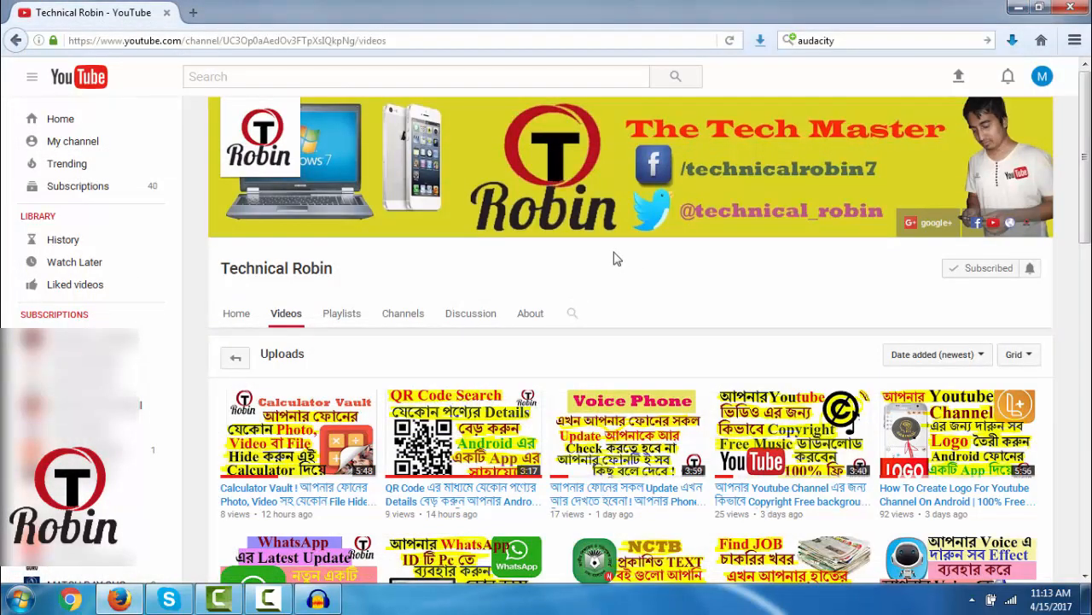